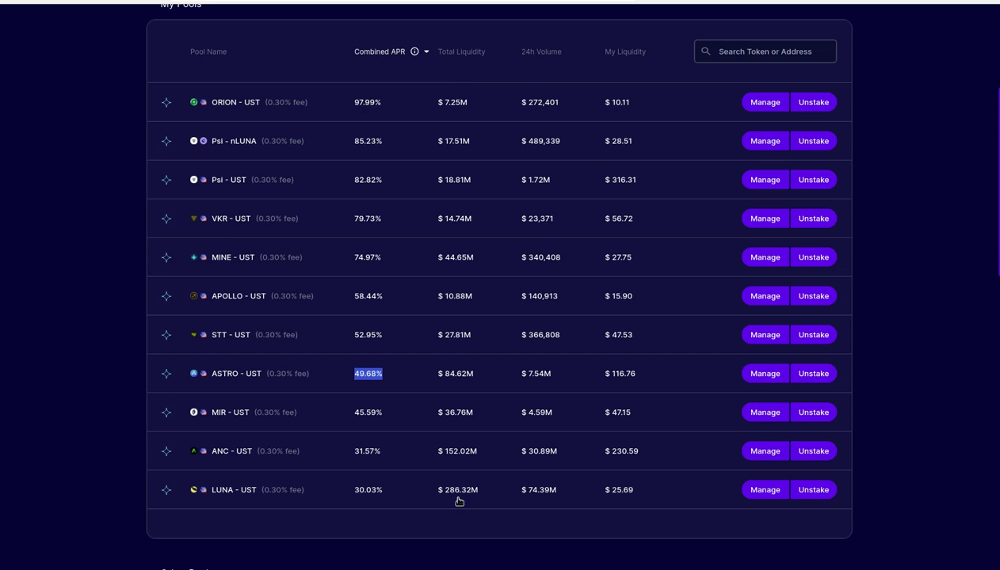
- Capture the My Pools table with Flameshot and outline the Total Liquidity column and the ASTRO - UST row with red rectangles
{"action": "mouse_move", "coordinate": [460, 569]}
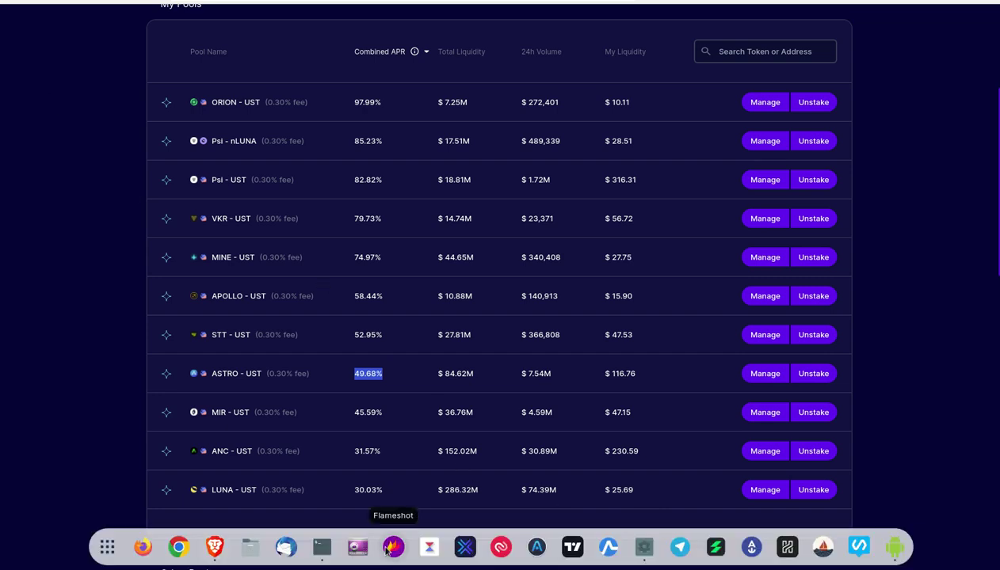
{"action": "right_click", "coordinate": [393, 550]}
{"action": "left_click", "coordinate": [378, 454]}
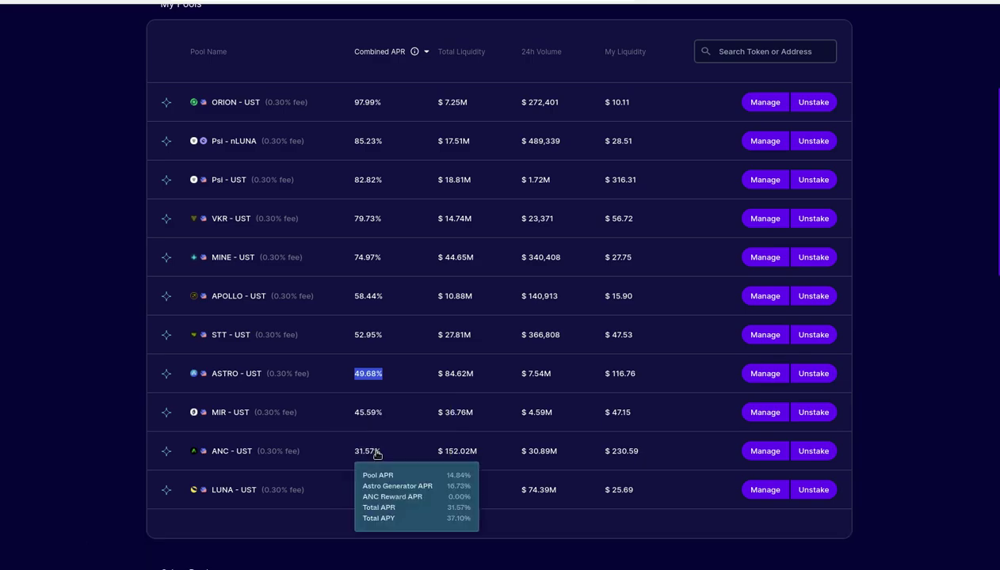
{"action": "left_click_drag", "start_coordinate": [100, 11], "coordinate": [885, 550]}
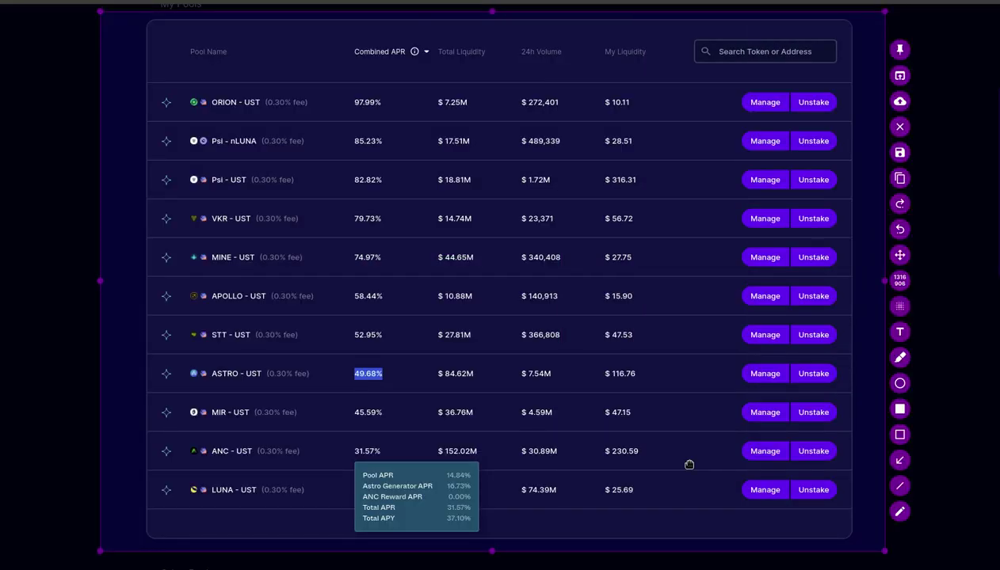
{"action": "left_click", "coordinate": [902, 434]}
{"action": "left_click_drag", "start_coordinate": [424, 31], "coordinate": [497, 512]}
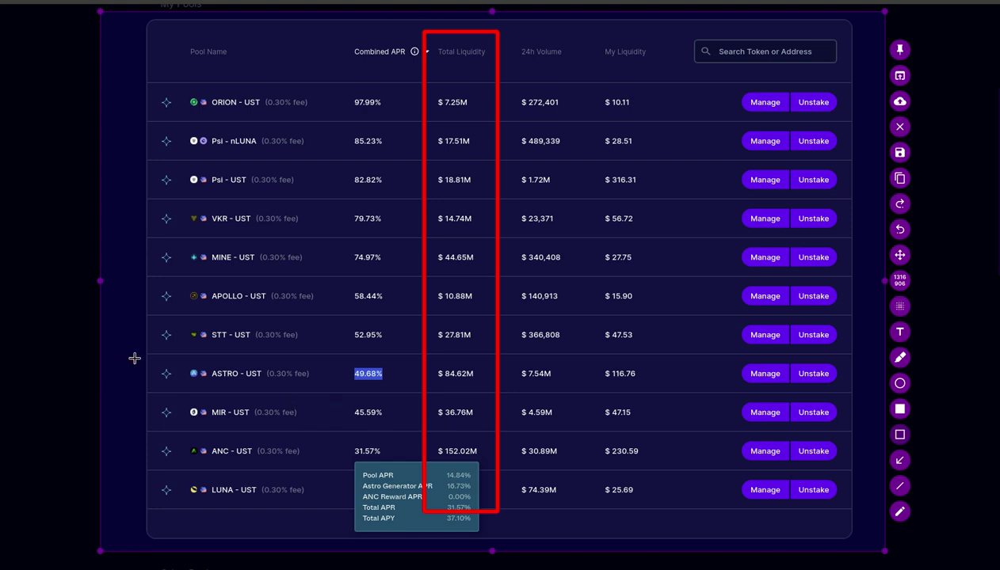
{"action": "mouse_move", "coordinate": [156, 353]}
{"action": "left_mouse_down"}
{"action": "mouse_move", "coordinate": [309, 409]}
{"action": "mouse_move", "coordinate": [494, 393]}
{"action": "left_mouse_up"}
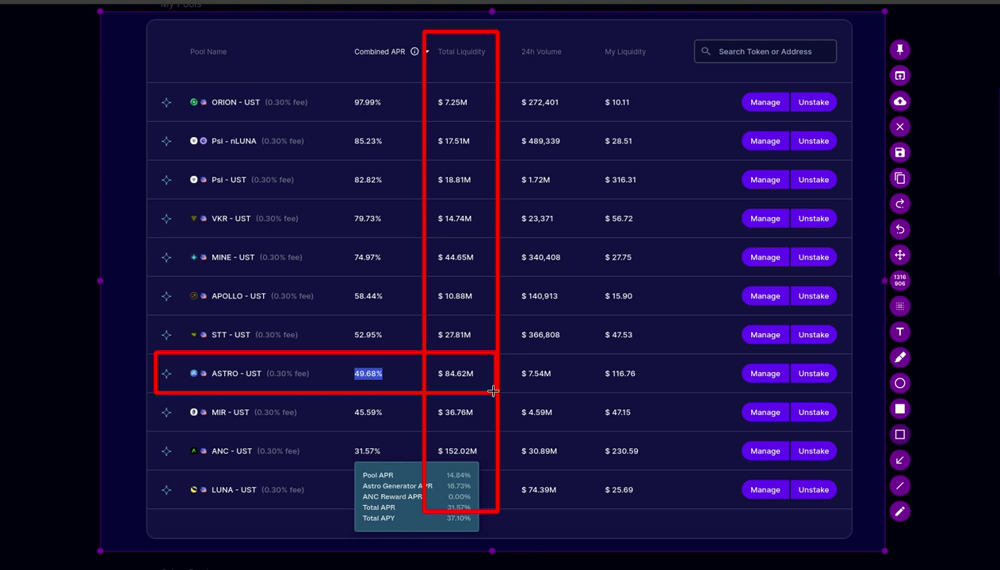
{"action": "key", "text": "Escape"}
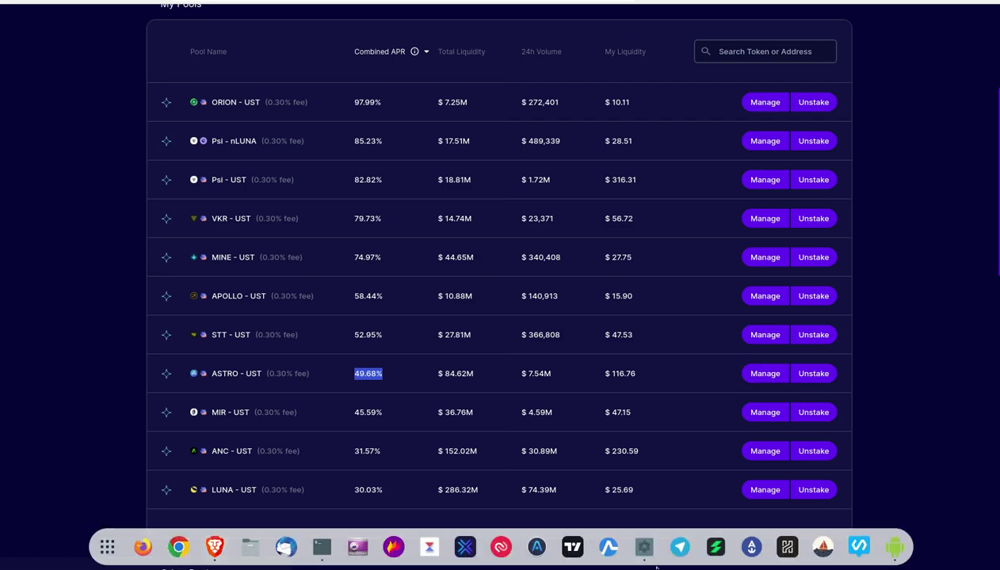
- Switch to Terra Station and review the coin and token balances in the wallet
{"action": "left_click", "coordinate": [644, 548]}
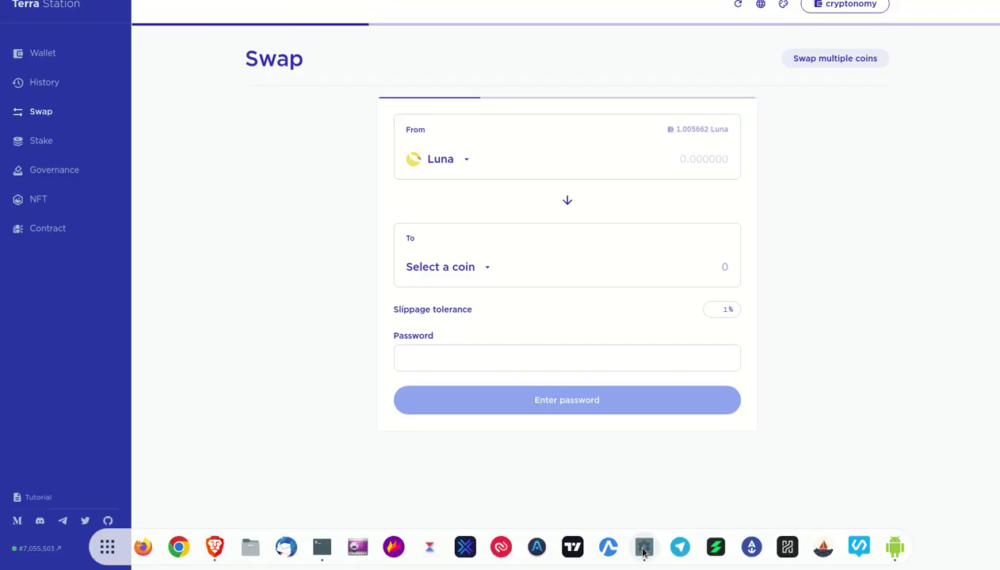
{"action": "left_click", "coordinate": [43, 52]}
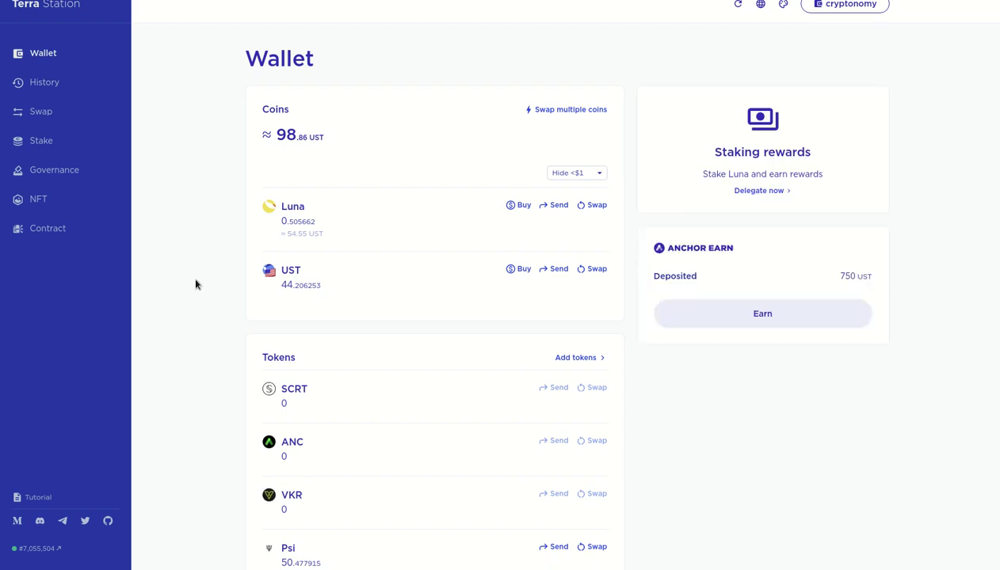
{"action": "scroll", "coordinate": [220, 372], "scroll_direction": "down", "scroll_amount": 5}
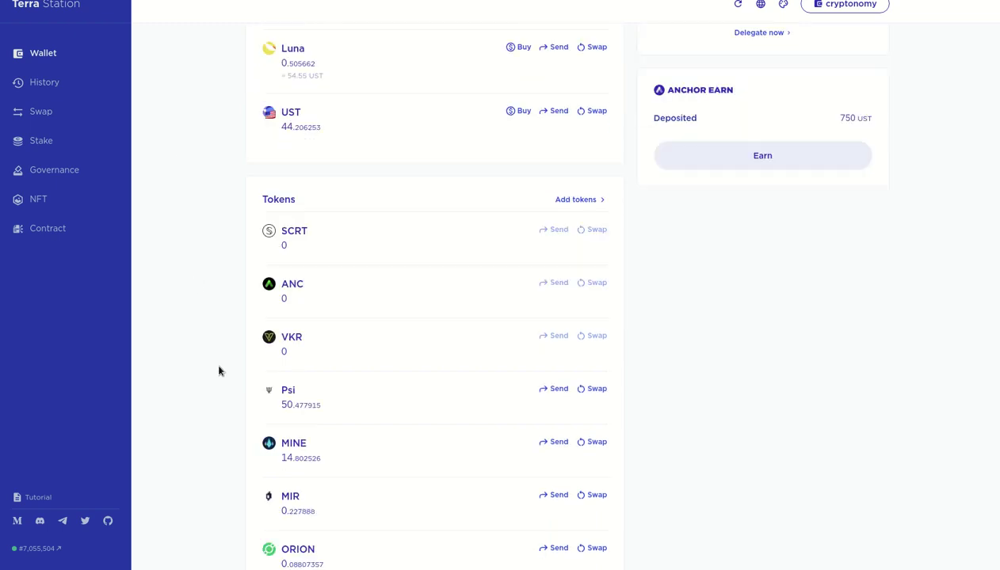
{"action": "scroll", "coordinate": [219, 372], "scroll_direction": "down", "scroll_amount": 1}
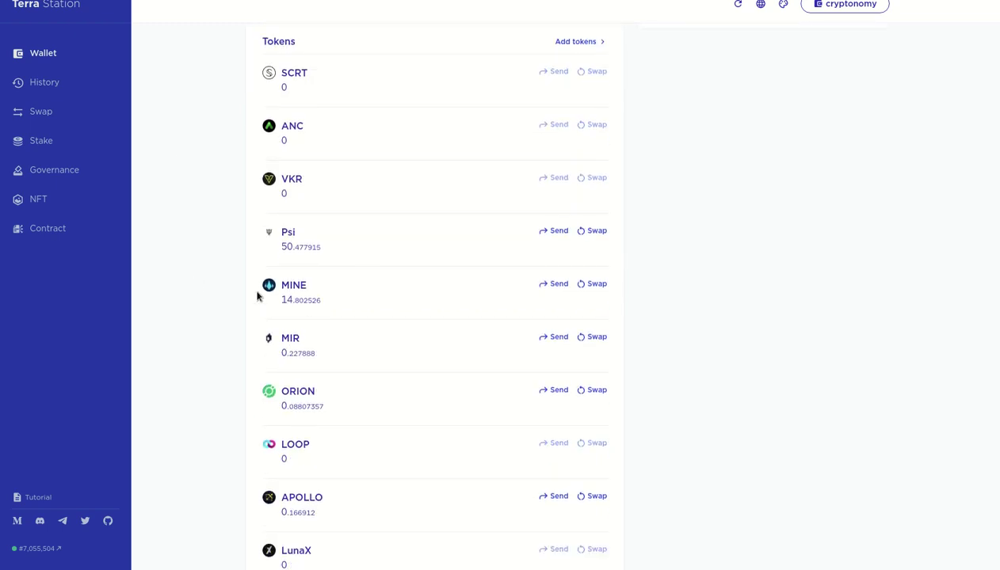
{"action": "scroll", "coordinate": [228, 330], "scroll_direction": "down", "scroll_amount": 6}
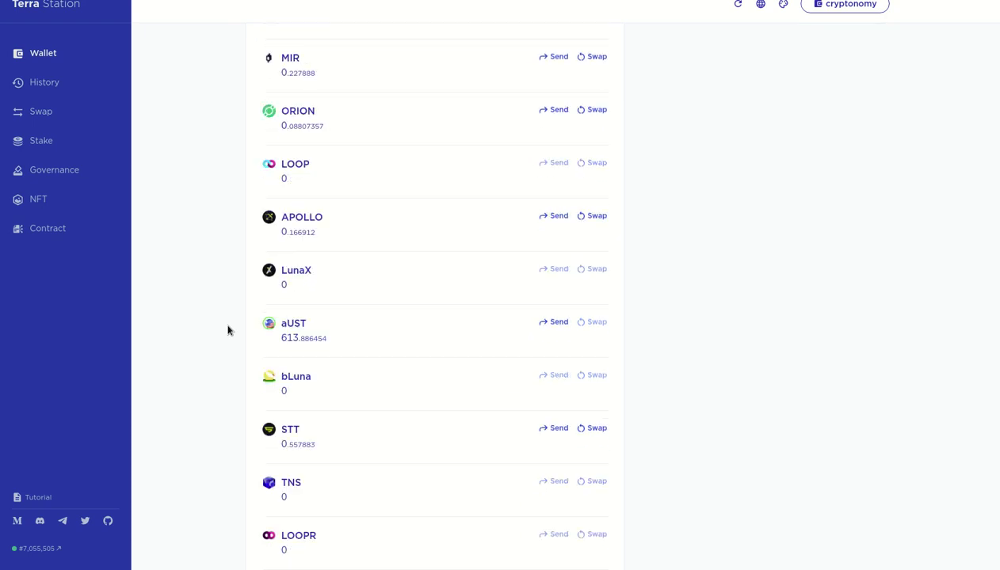
{"action": "scroll", "coordinate": [228, 331], "scroll_direction": "down", "scroll_amount": 4}
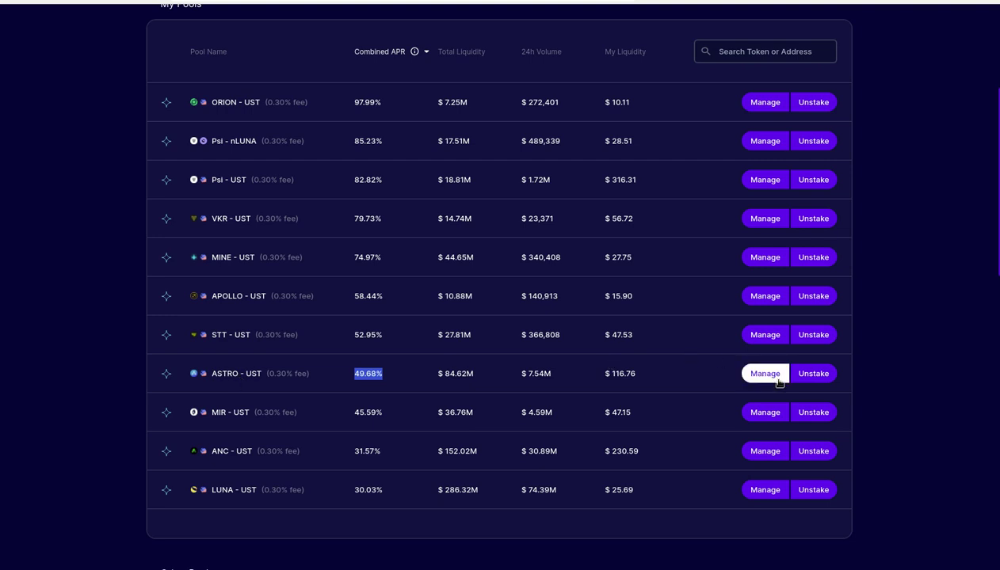
- Provide the maximum 1.625628 ASTRO with 4.163136 UST as liquidity to the ASTRO-UST pool and confirm the addition
{"action": "left_click", "coordinate": [767, 374]}
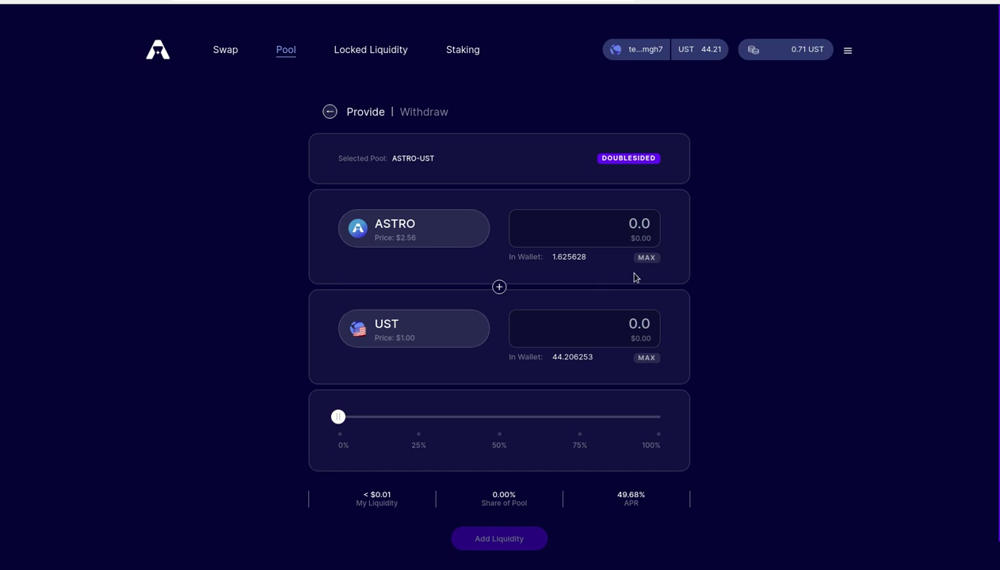
{"action": "left_click", "coordinate": [647, 258]}
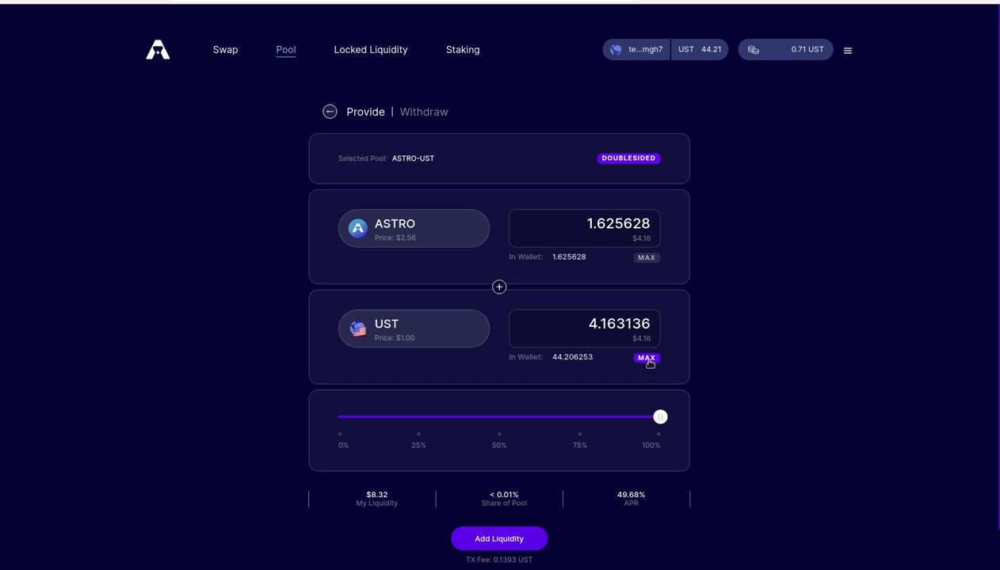
{"action": "left_click", "coordinate": [500, 539]}
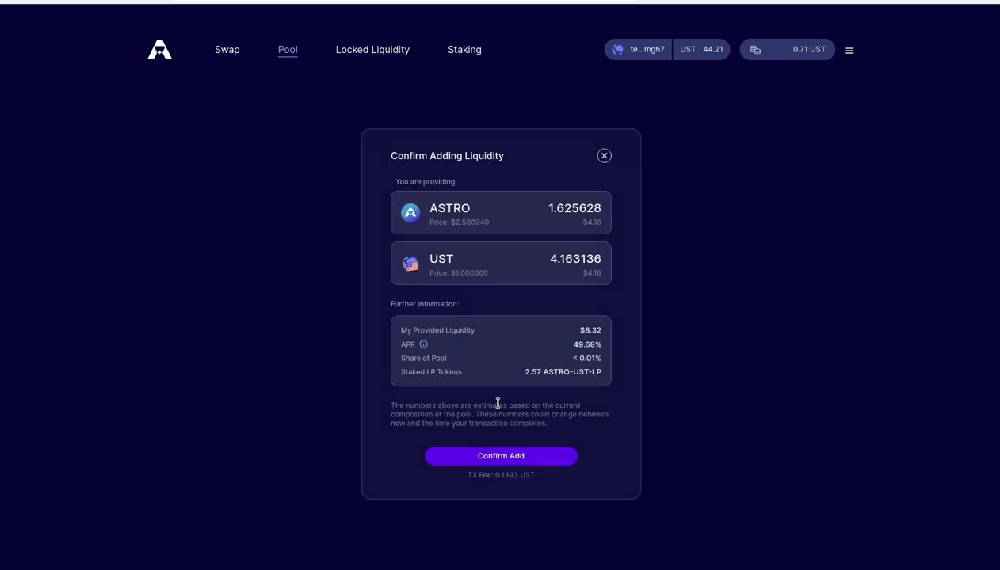
{"action": "left_click", "coordinate": [516, 455]}
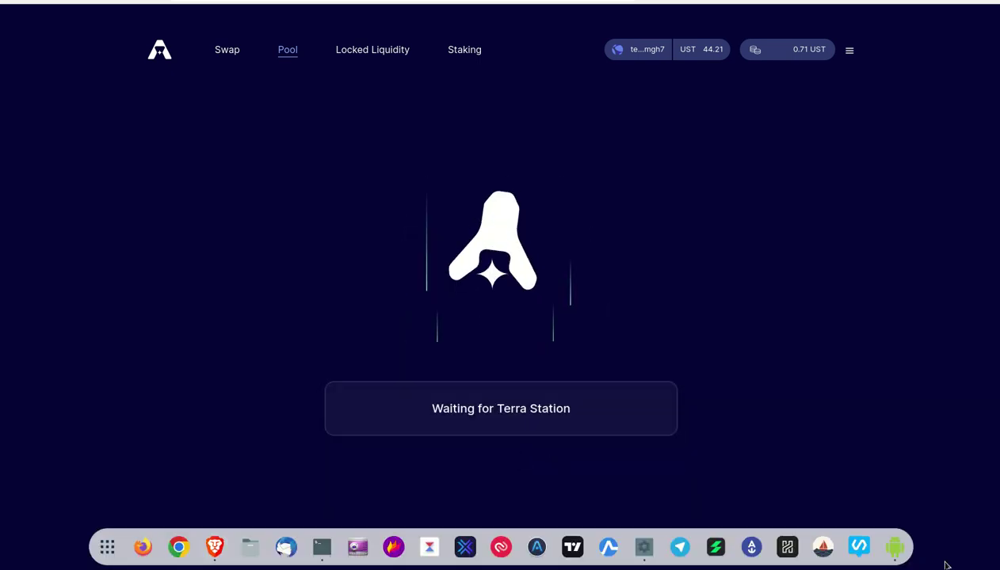
- Bring up the mirrored phone to process the liquidity transaction in the Terra Station wallet, and return to Astroport's pool page
{"action": "left_click", "coordinate": [895, 545]}
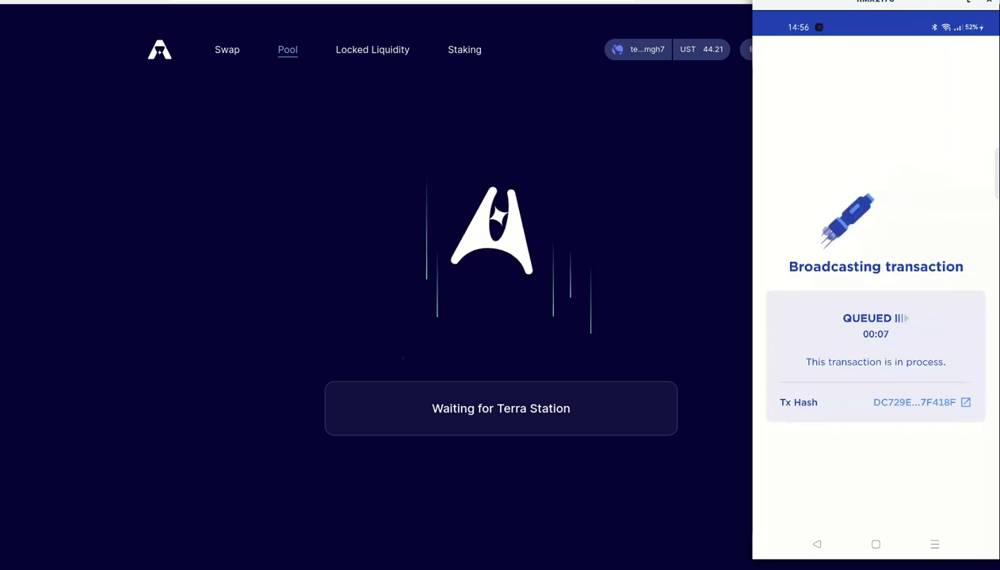
{"action": "left_click_drag", "start_coordinate": [918, 12], "coordinate": [919, 44]}
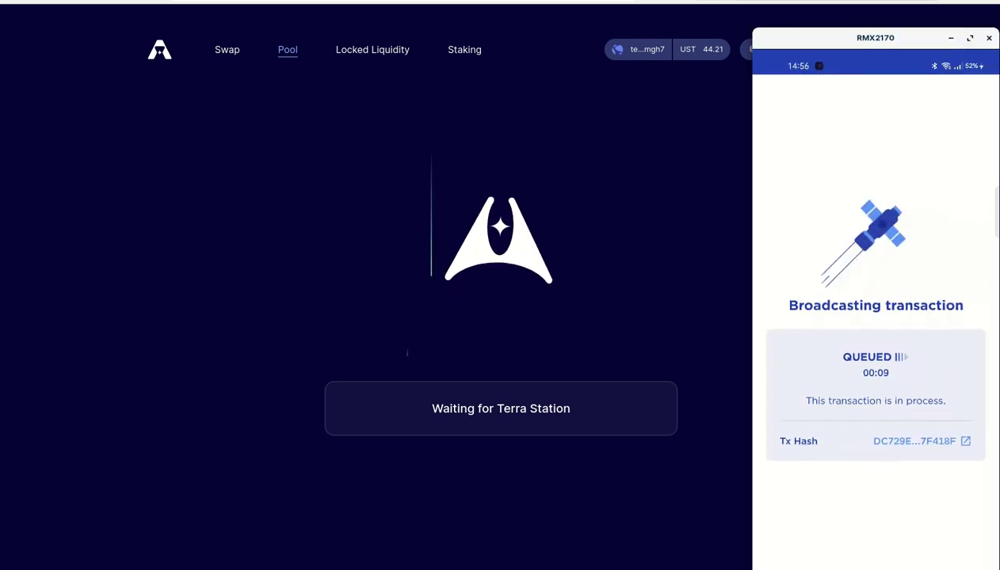
{"action": "key", "text": "alt+Tab"}
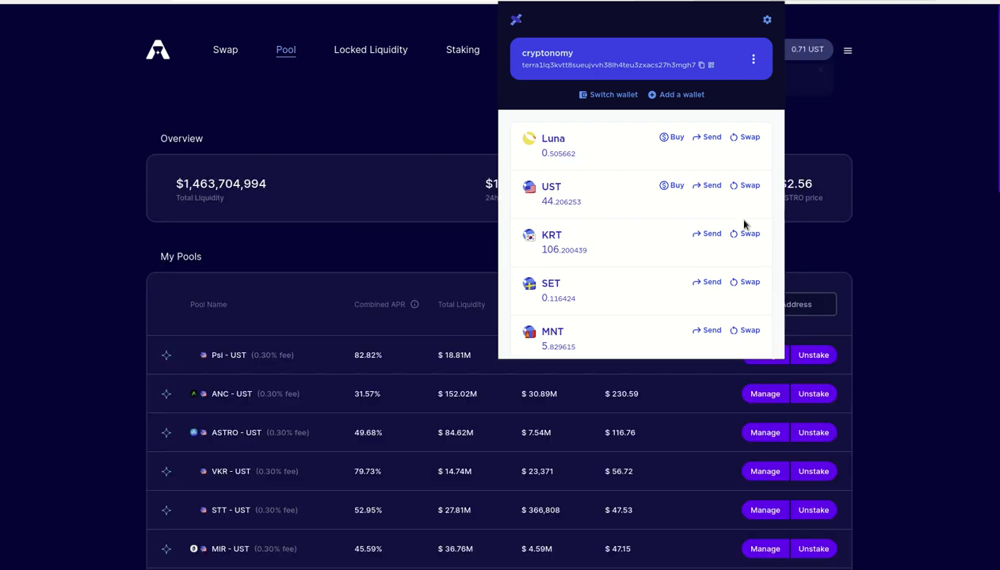
{"action": "left_click", "coordinate": [913, 278]}
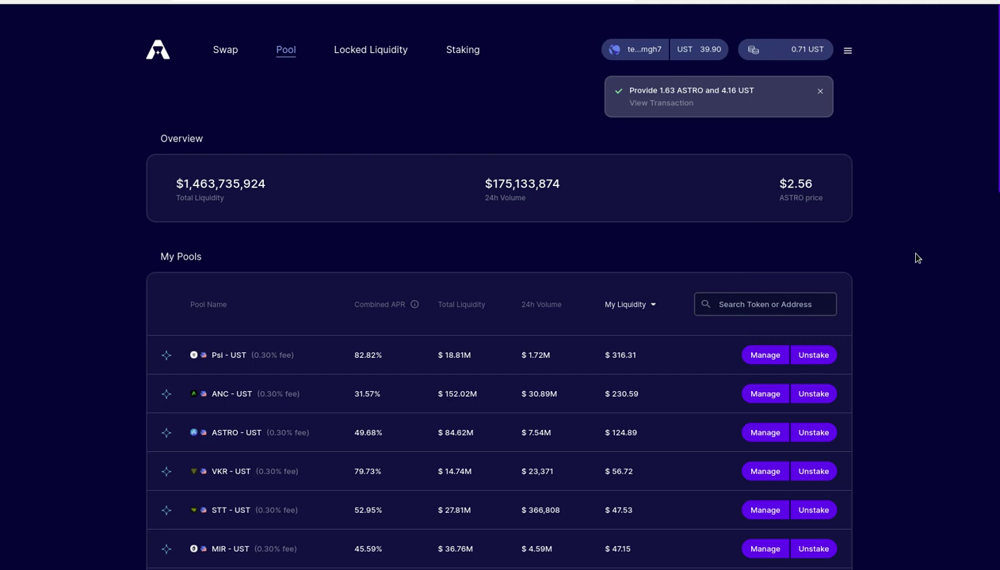
- Check the ASTRO - UST position in My Pools and open its management page
{"action": "scroll", "coordinate": [917, 258], "scroll_direction": "down", "scroll_amount": 2}
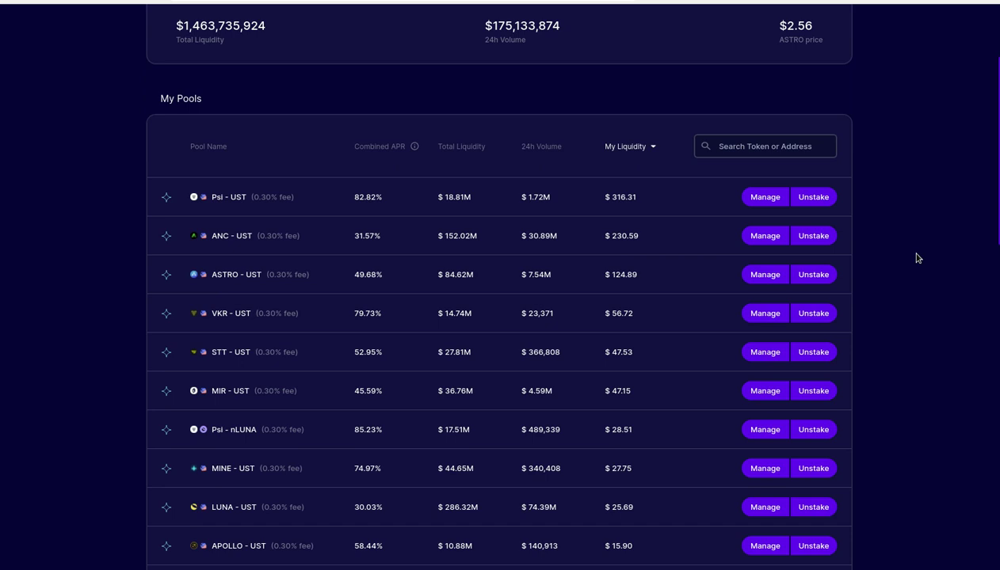
{"action": "scroll", "coordinate": [917, 259], "scroll_direction": "down", "scroll_amount": 2}
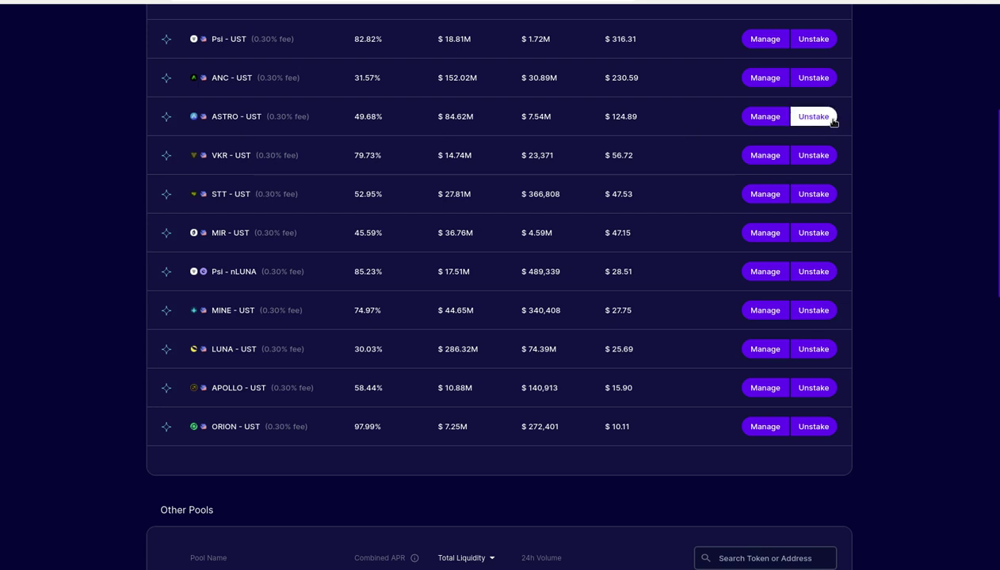
{"action": "left_click", "coordinate": [766, 118]}
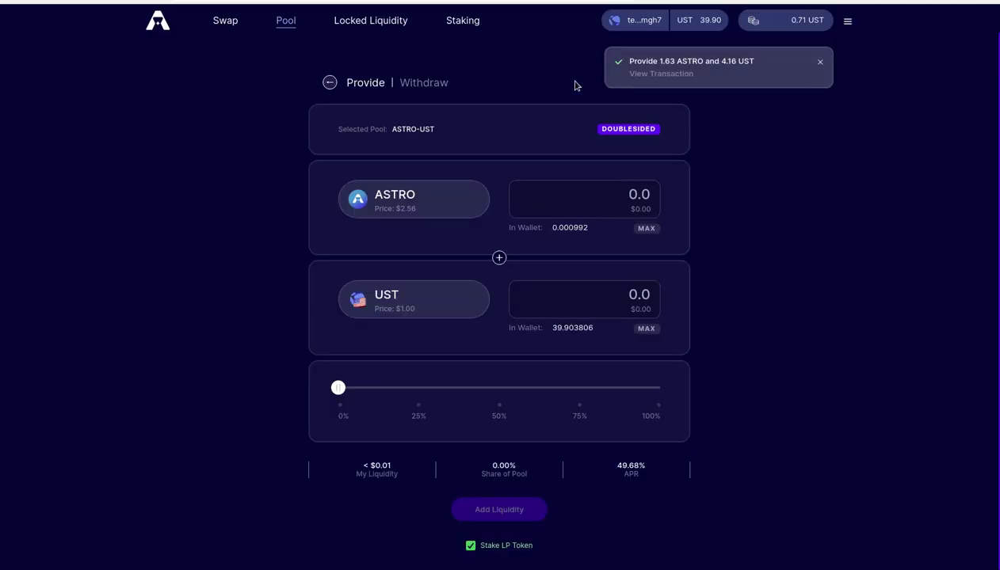
- Stake the maximum 0.000992 ASTRO for xASTRO and complete the transaction in the mirrored phone wallet
{"action": "left_click", "coordinate": [462, 21]}
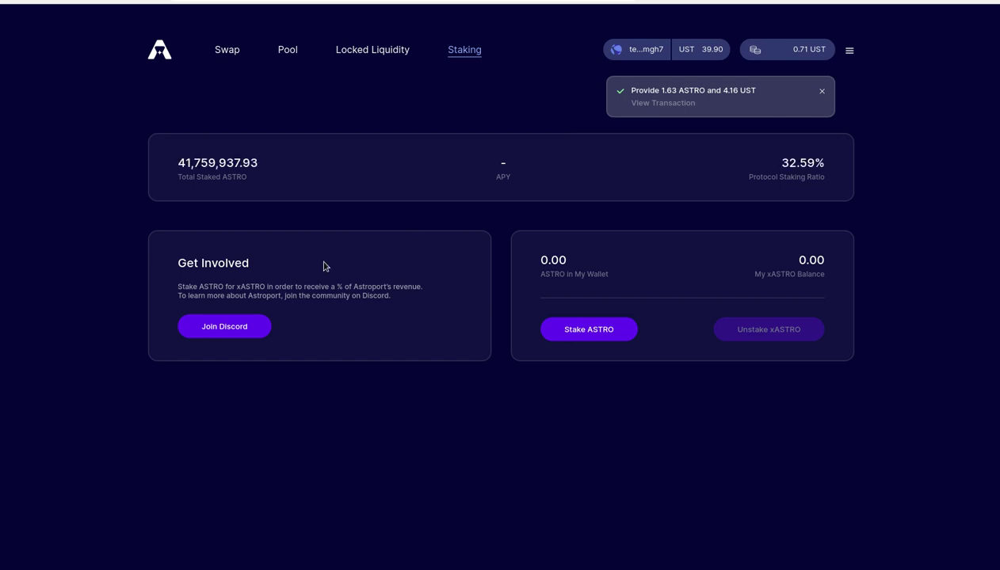
{"action": "left_click", "coordinate": [598, 334]}
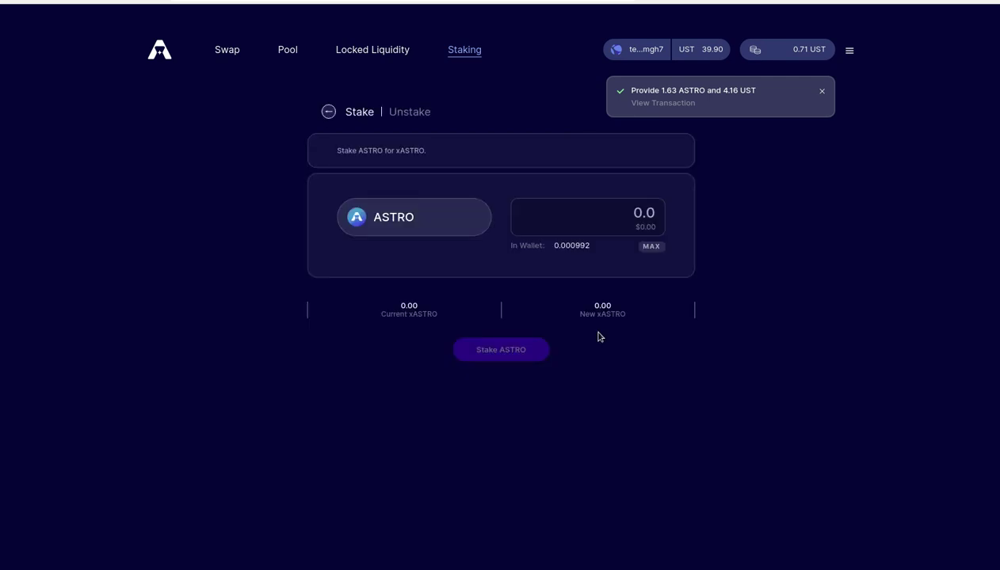
{"action": "left_click", "coordinate": [655, 249]}
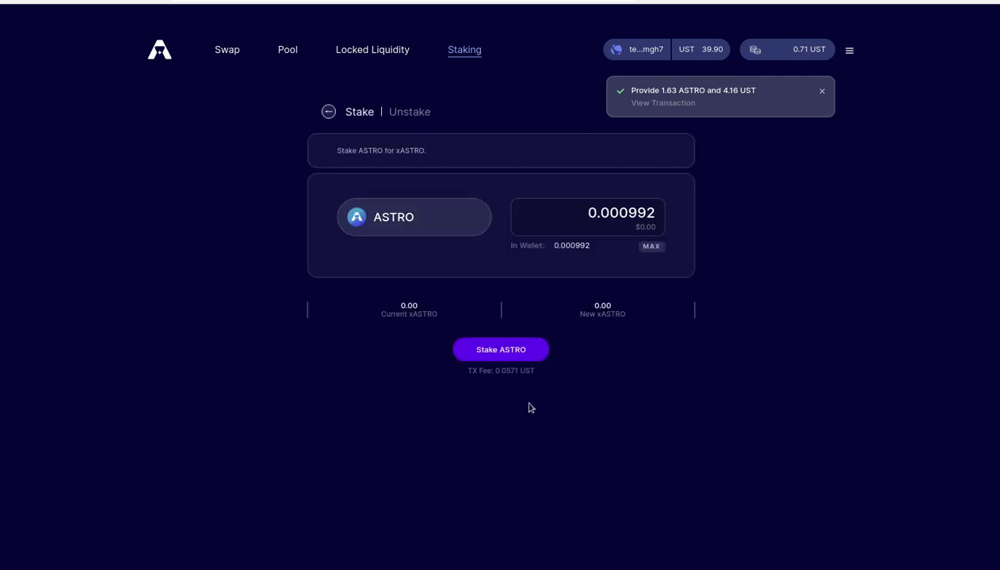
{"action": "left_click", "coordinate": [505, 357]}
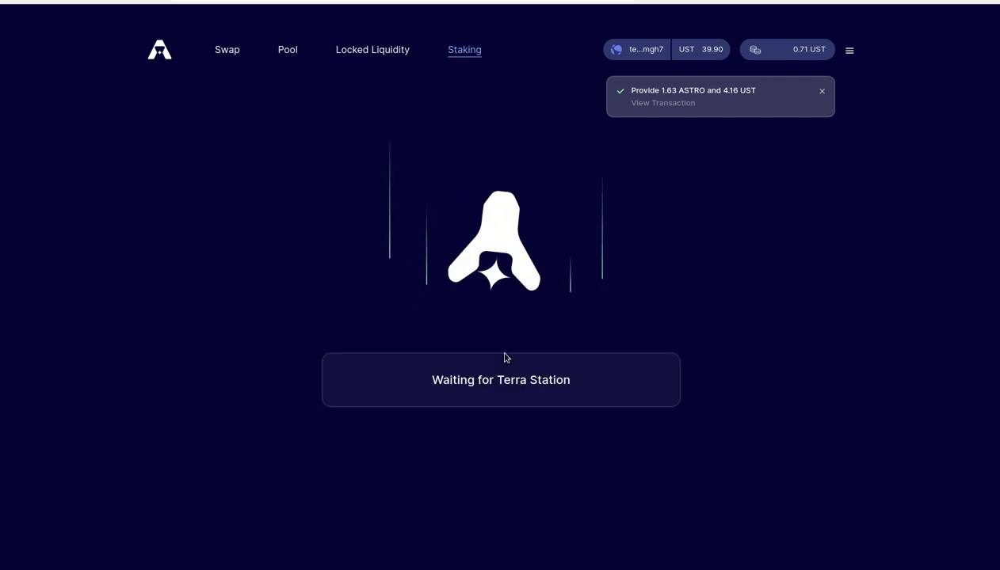
{"action": "key", "text": "alt+Tab"}
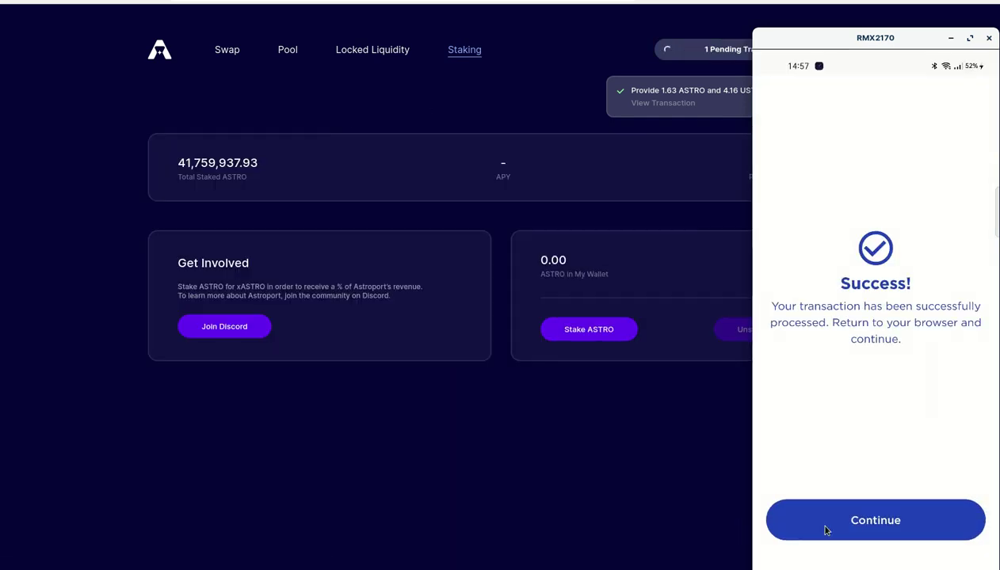
{"action": "left_click", "coordinate": [821, 529]}
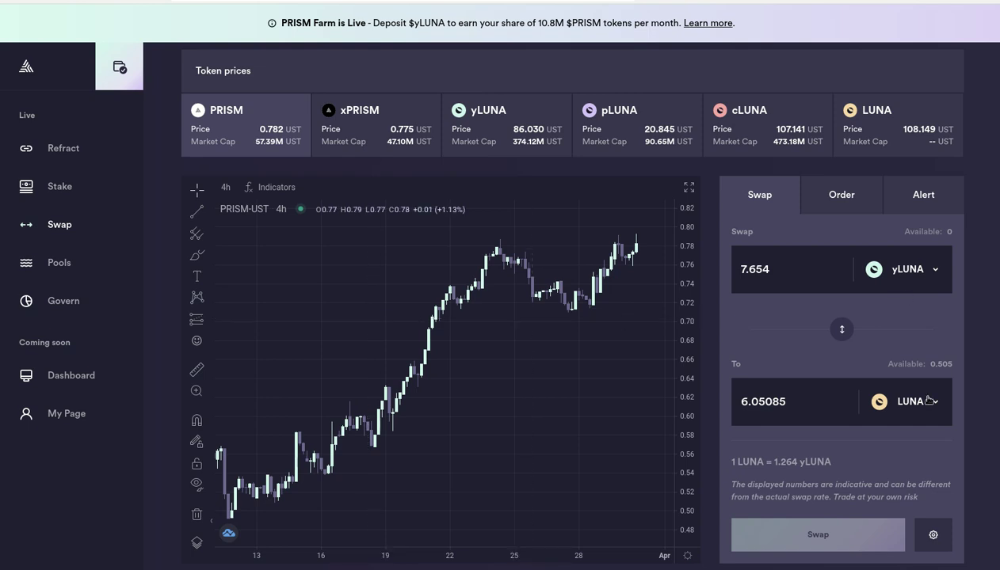
- Examine the yLUNA-UST price chart on PRISM's swap page at the 4-hour interval, with a wider price scale and a longer date range
{"action": "left_click", "coordinate": [472, 128]}
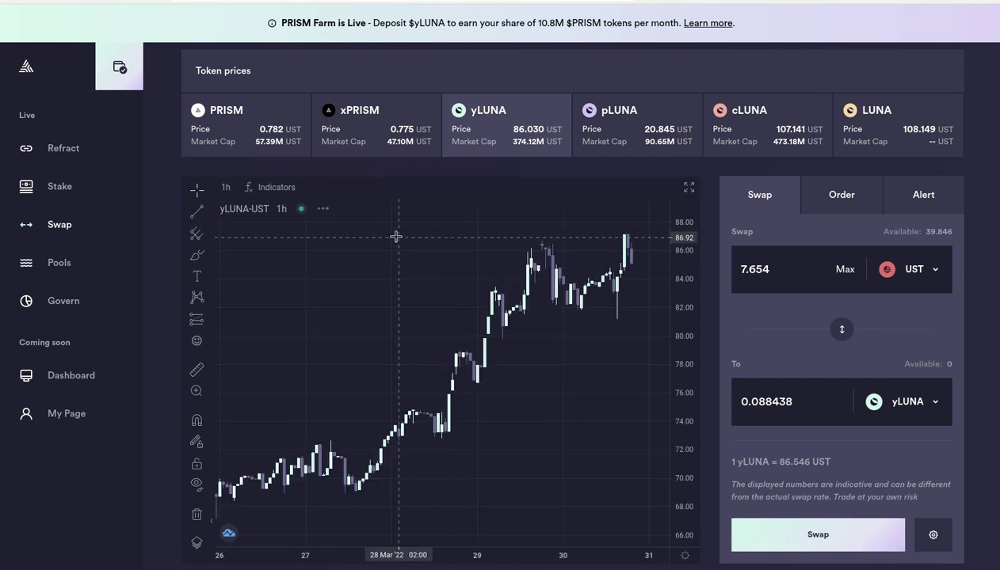
{"action": "mouse_move", "coordinate": [337, 535]}
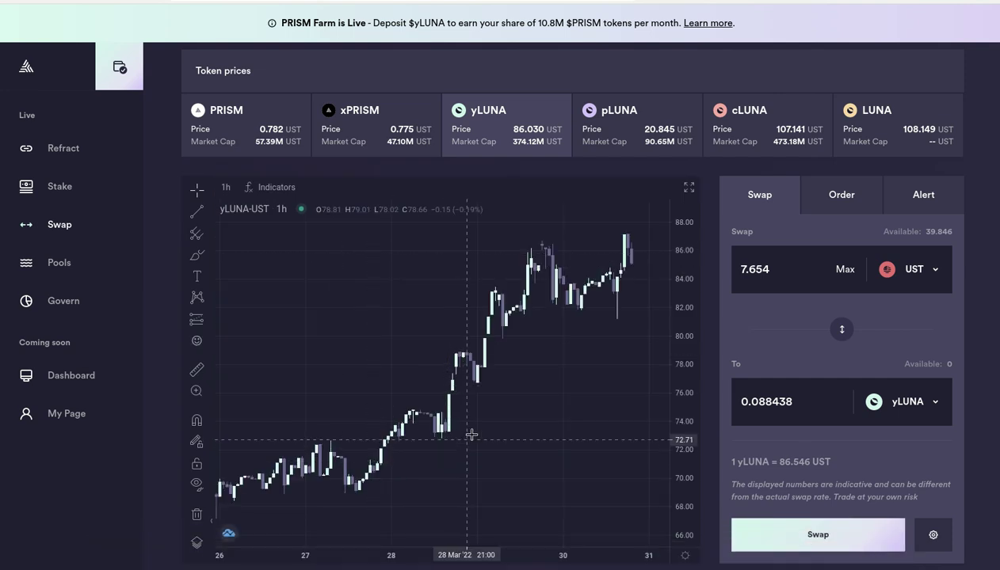
{"action": "left_click", "coordinate": [226, 187]}
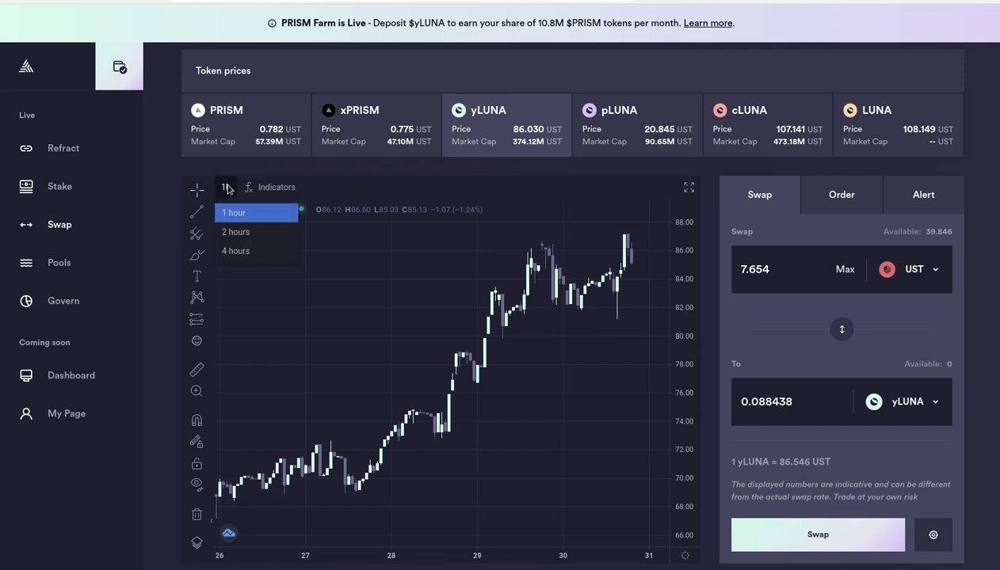
{"action": "left_click", "coordinate": [240, 251]}
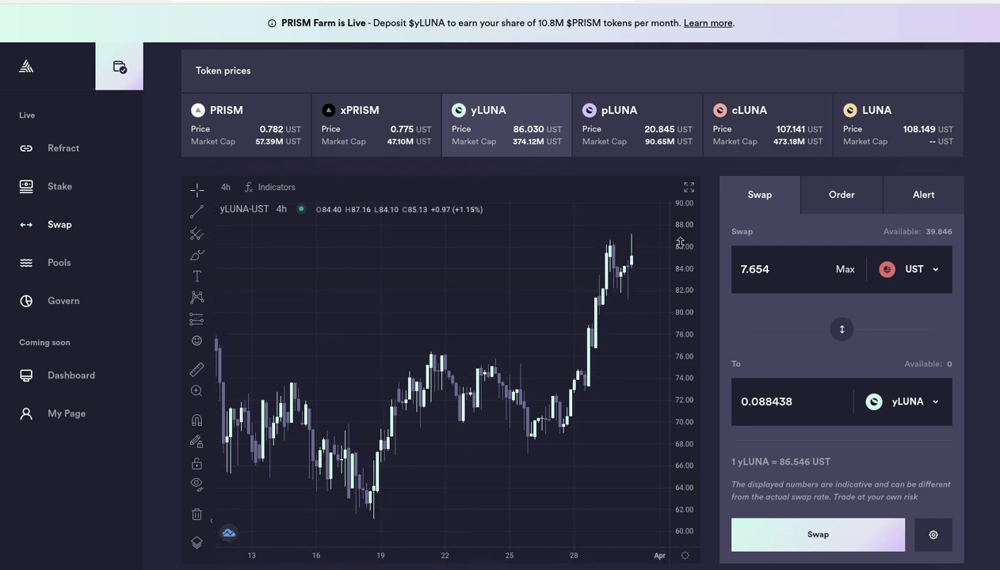
{"action": "left_click_drag", "start_coordinate": [679, 243], "coordinate": [680, 273]}
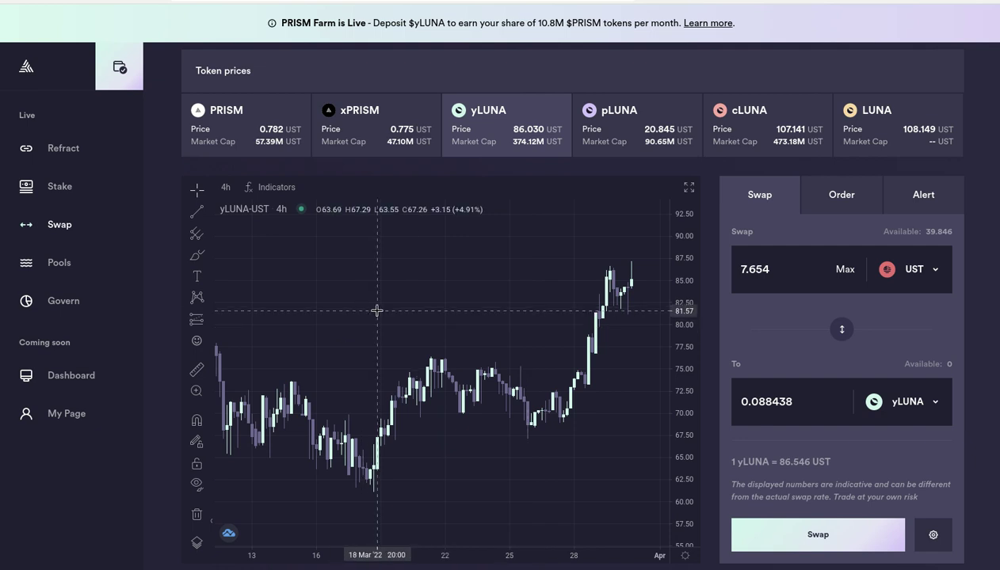
{"action": "scroll", "coordinate": [388, 301], "scroll_direction": "down", "scroll_amount": 3}
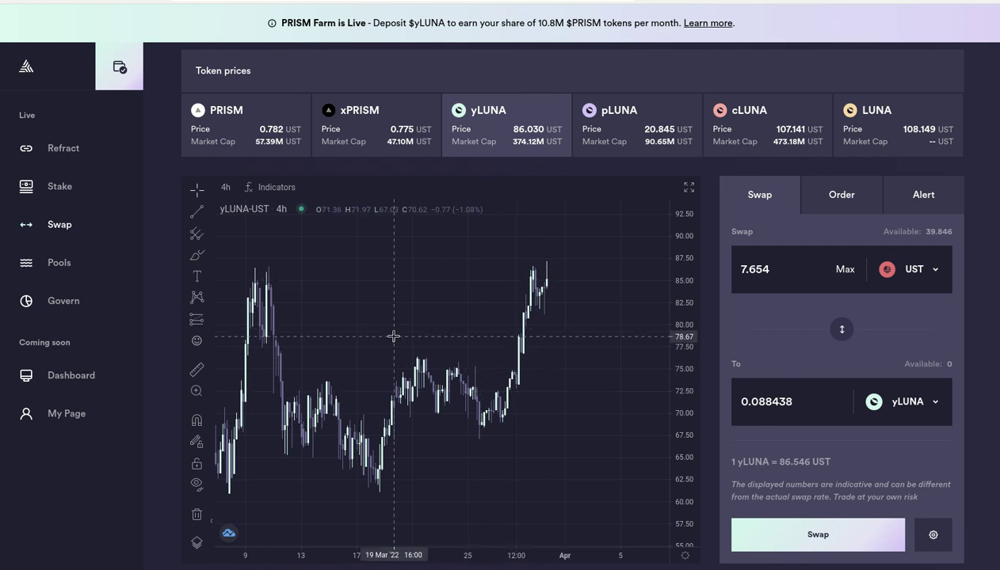
- Review the yLUNA-UST price history back to the start of March and highlight the UST amount in the swap form
{"action": "left_click_drag", "start_coordinate": [393, 335], "coordinate": [513, 323]}
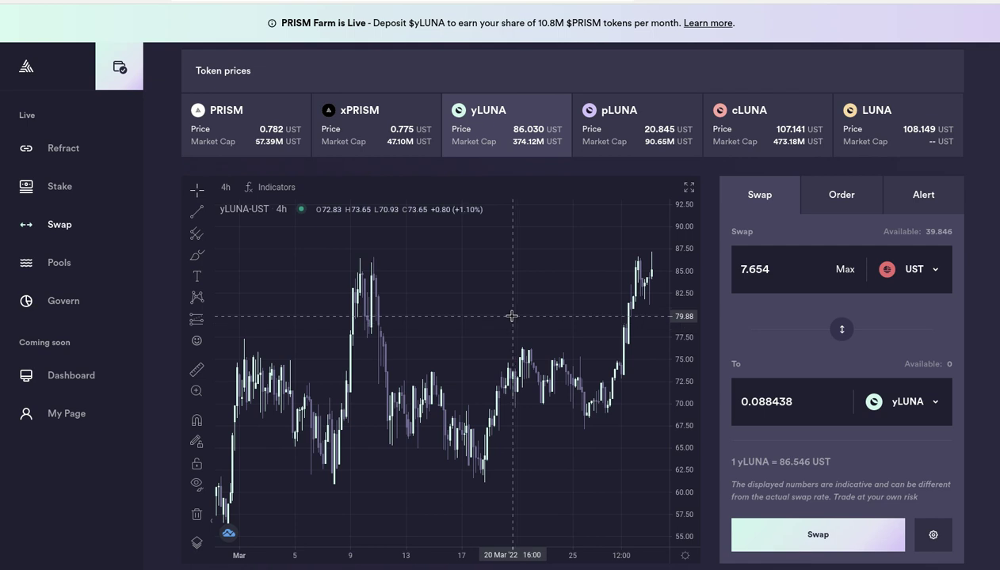
{"action": "left_click_drag", "start_coordinate": [487, 299], "coordinate": [474, 298]}
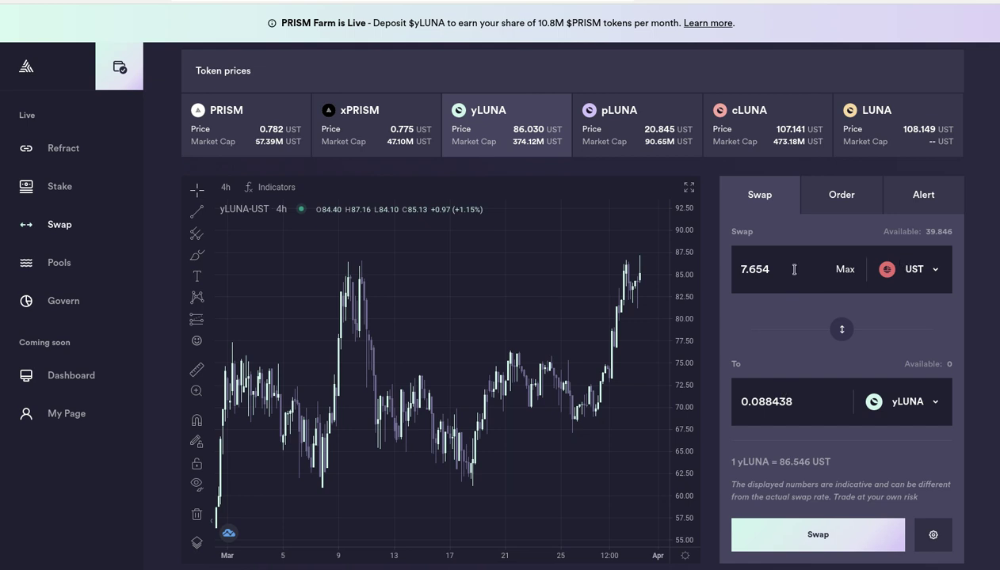
{"action": "left_click_drag", "start_coordinate": [775, 267], "coordinate": [675, 275]}
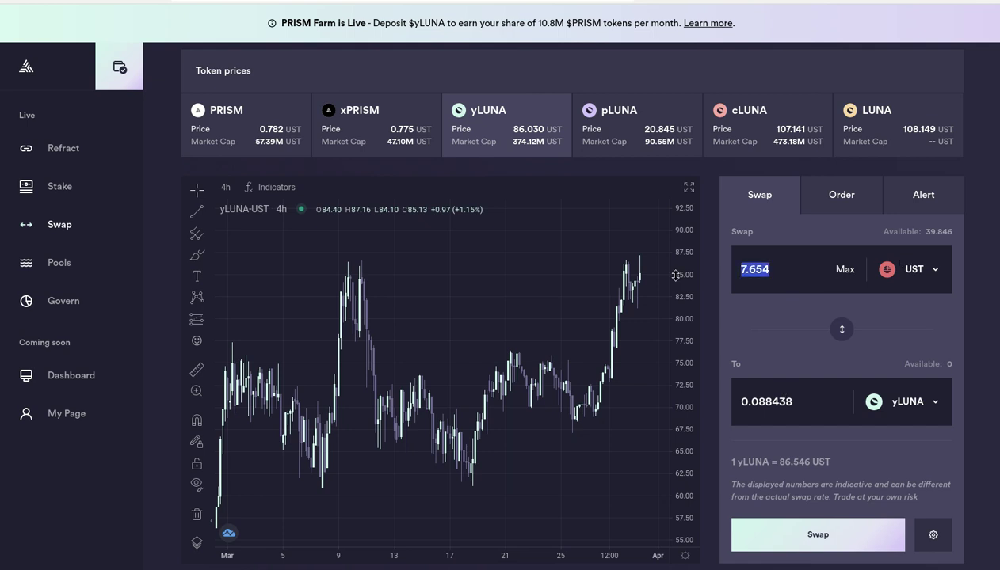
- Set the swap pair to yLUNA for LUNA and review the quoted LUNA amount
{"action": "left_click", "coordinate": [904, 267]}
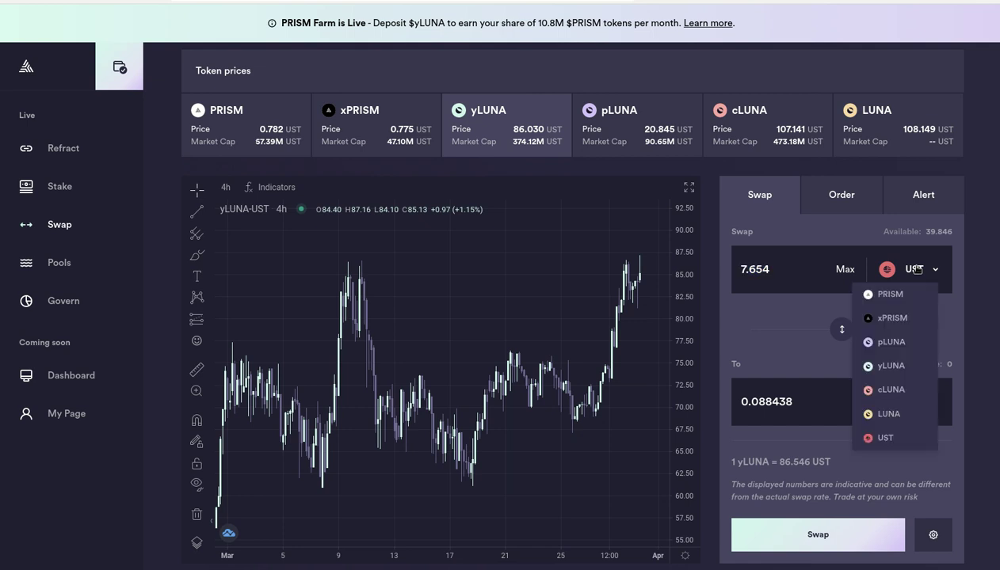
{"action": "left_click", "coordinate": [882, 365]}
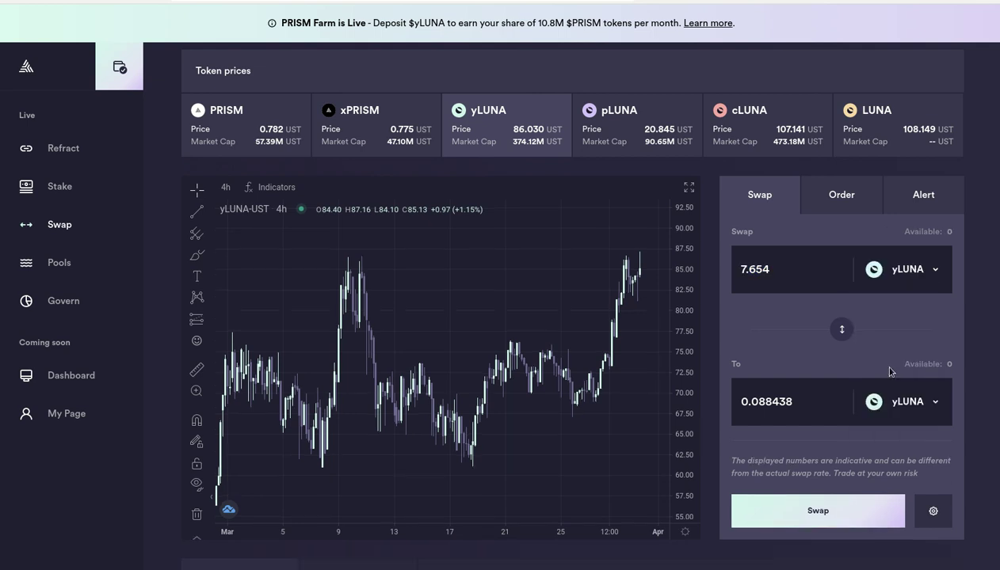
{"action": "left_click", "coordinate": [906, 405]}
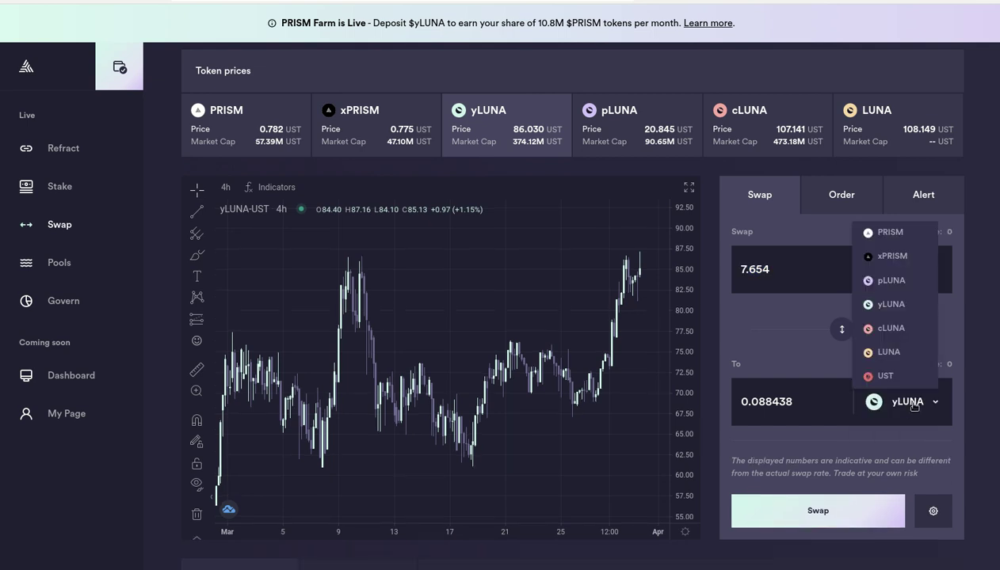
{"action": "left_click", "coordinate": [896, 358]}
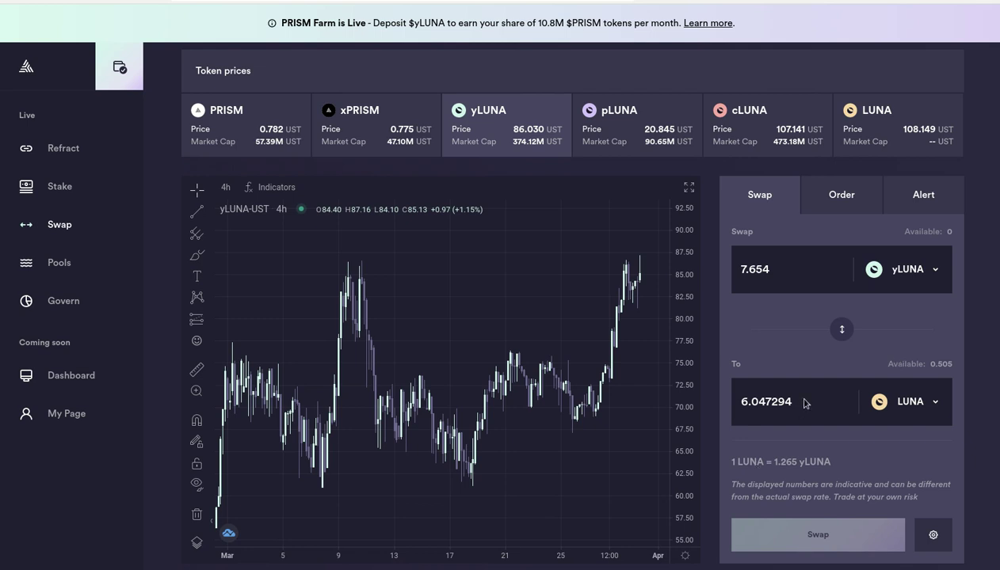
{"action": "left_click_drag", "start_coordinate": [796, 404], "coordinate": [740, 404]}
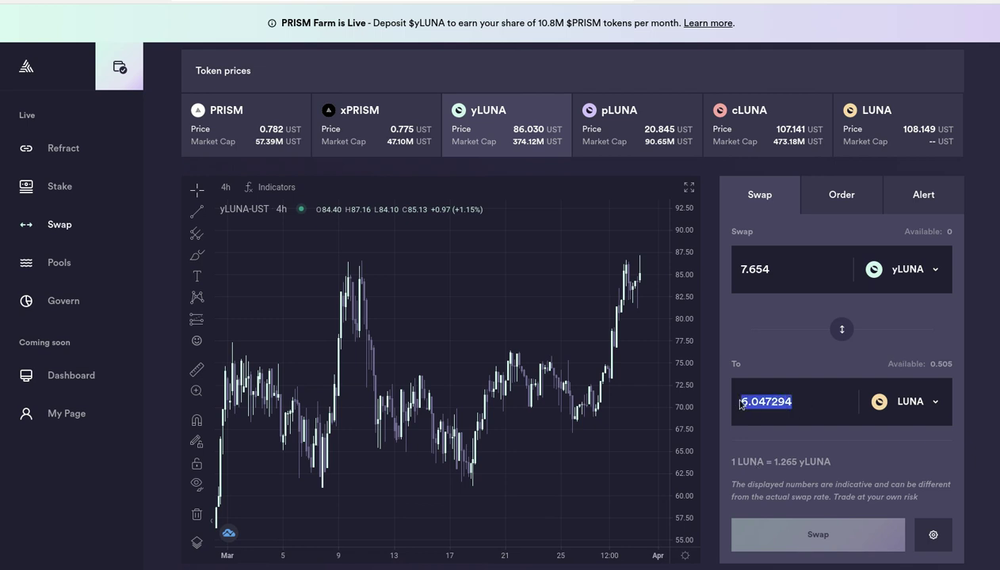
{"action": "left_click", "coordinate": [797, 405]}
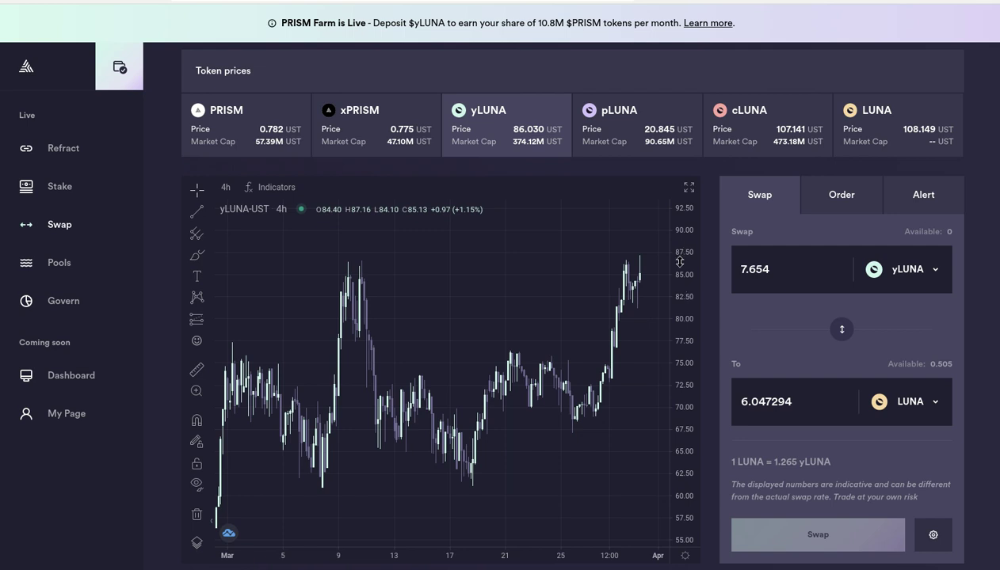
- Check TerraDrops for claimable airdrops in the Claim All dialog, then close the dialog
{"action": "mouse_move", "coordinate": [677, 568]}
{"action": "mouse_move", "coordinate": [785, 555]}
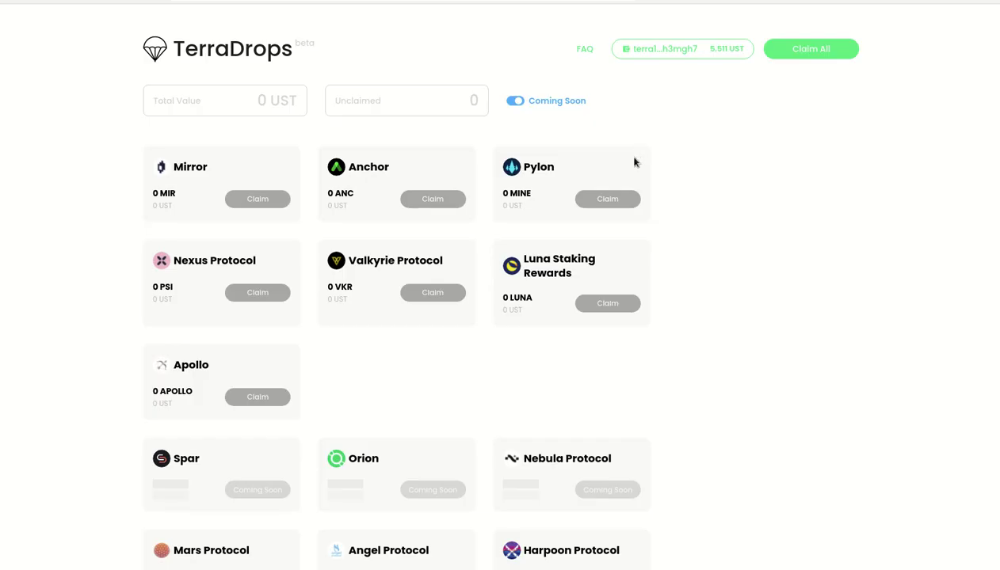
{"action": "left_click", "coordinate": [825, 52]}
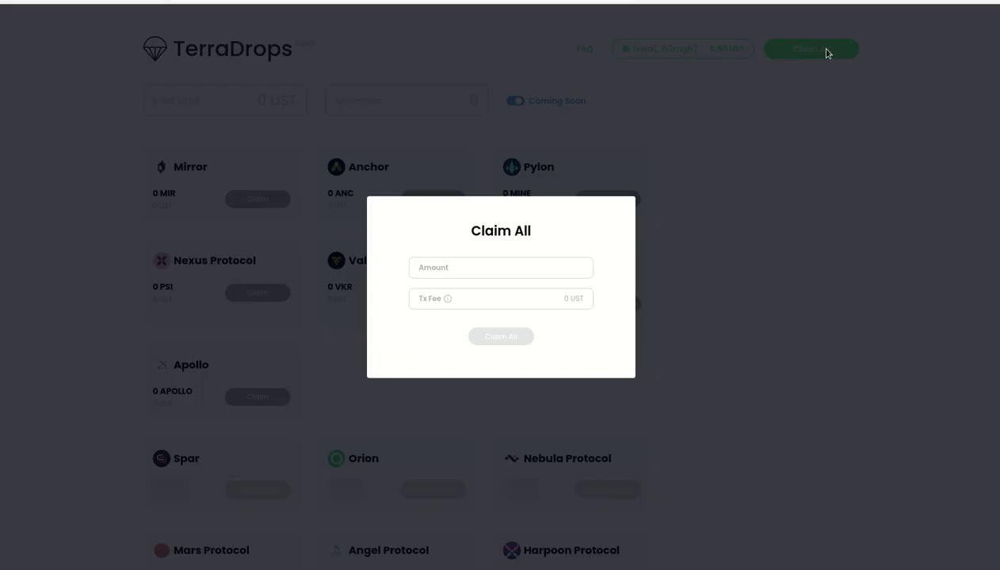
{"action": "left_click", "coordinate": [729, 316]}
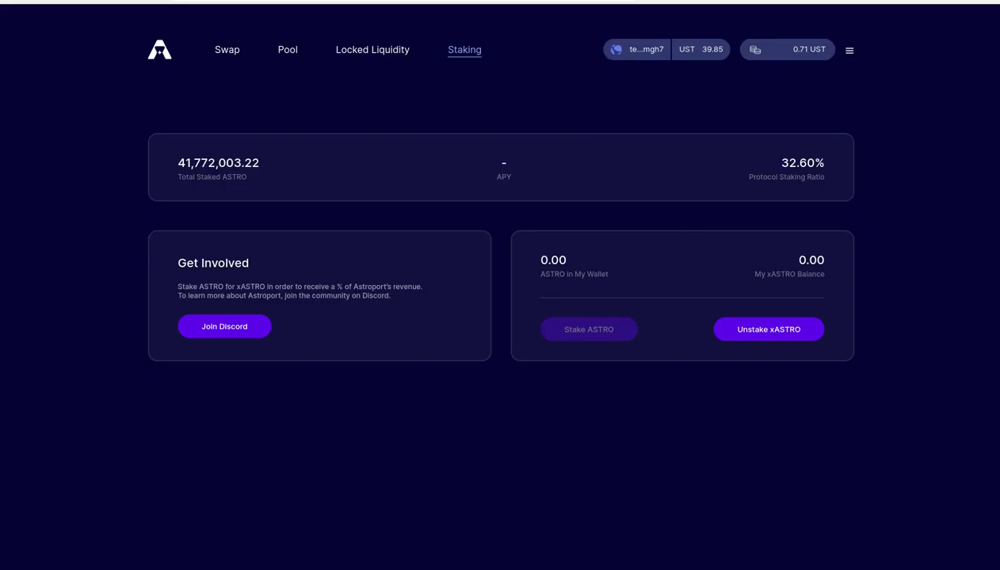
- Switch to the Terra Station wallet and review the balances in its token list, including Psi and MINE
{"action": "mouse_move", "coordinate": [681, 553]}
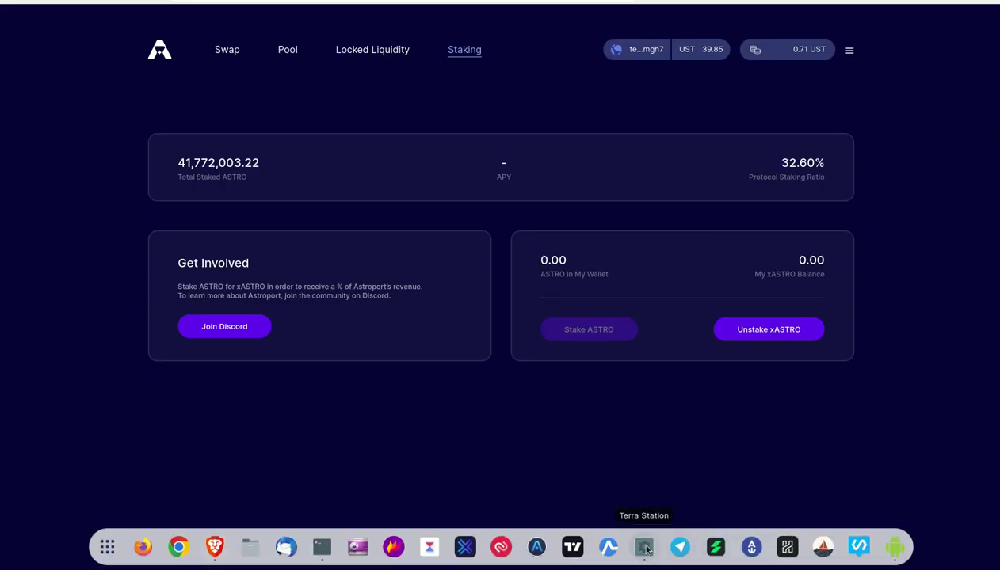
{"action": "left_click", "coordinate": [644, 548]}
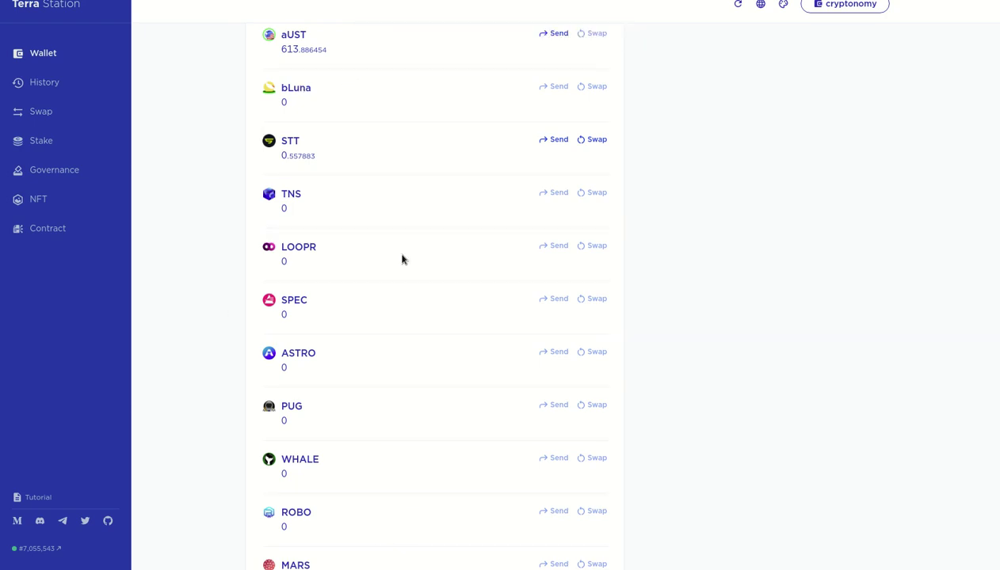
{"action": "scroll", "coordinate": [401, 259], "scroll_direction": "up", "scroll_amount": 7}
{"action": "scroll", "coordinate": [401, 259], "scroll_direction": "up", "scroll_amount": 3}
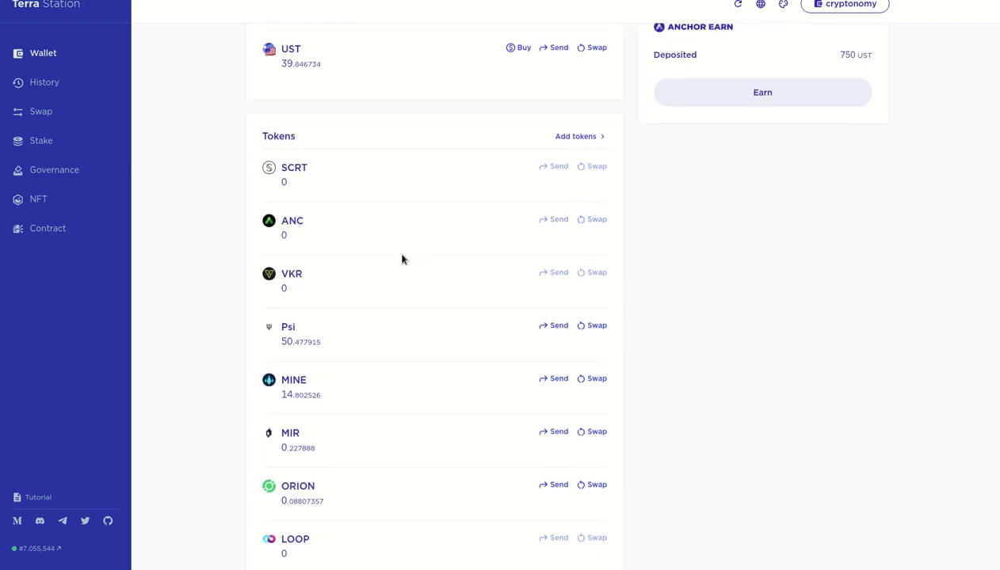
{"action": "scroll", "coordinate": [402, 259], "scroll_direction": "down", "scroll_amount": 2}
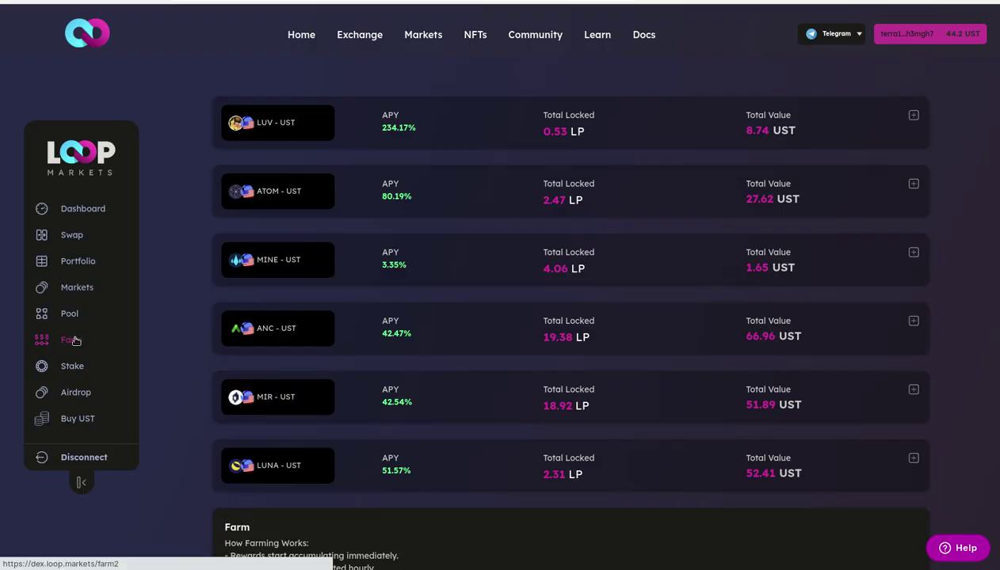
- Browse the full list of farms and their combined APYs on Loop Markets, and search the page for PSI
{"action": "left_click", "coordinate": [73, 341]}
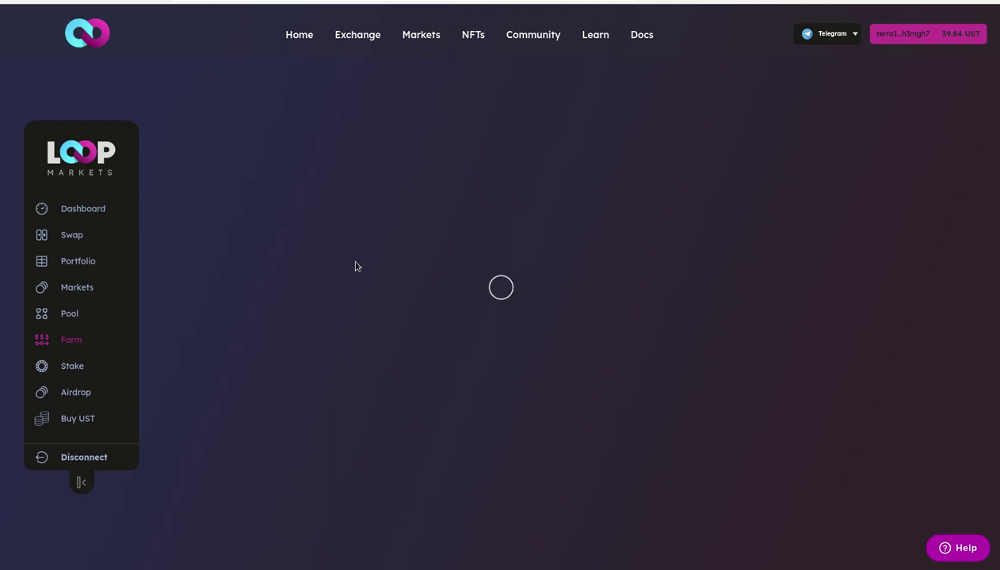
{"action": "scroll", "coordinate": [229, 291], "scroll_direction": "down", "scroll_amount": 2}
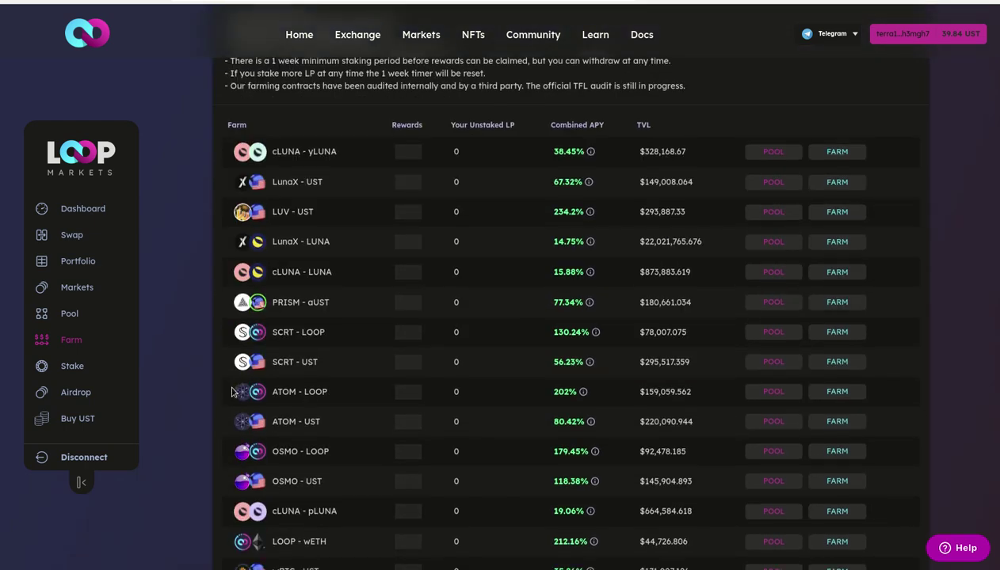
{"action": "scroll", "coordinate": [238, 404], "scroll_direction": "down", "scroll_amount": 1}
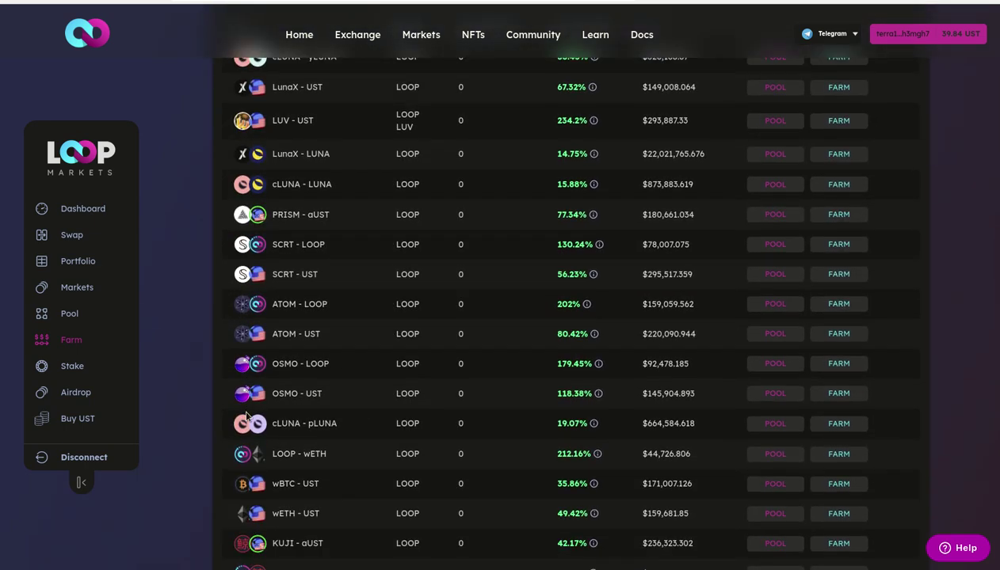
{"action": "scroll", "coordinate": [245, 417], "scroll_direction": "down", "scroll_amount": 2}
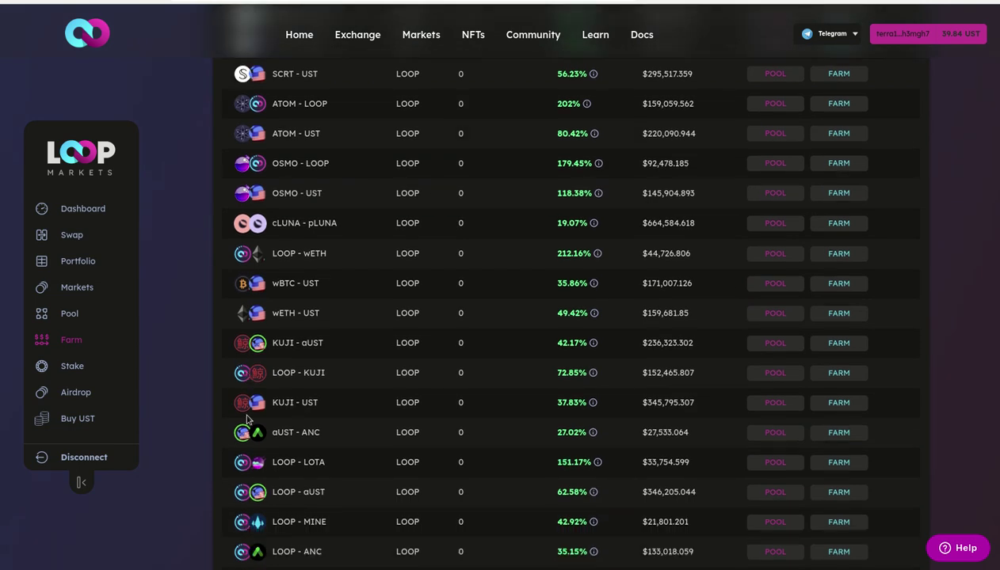
{"action": "scroll", "coordinate": [246, 420], "scroll_direction": "down", "scroll_amount": 4}
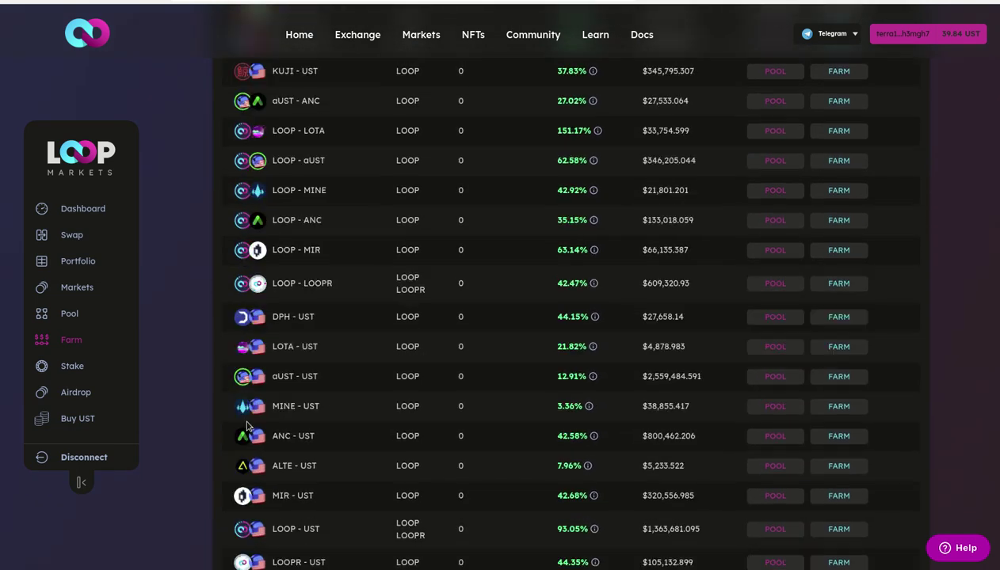
{"action": "scroll", "coordinate": [246, 427], "scroll_direction": "down", "scroll_amount": 2}
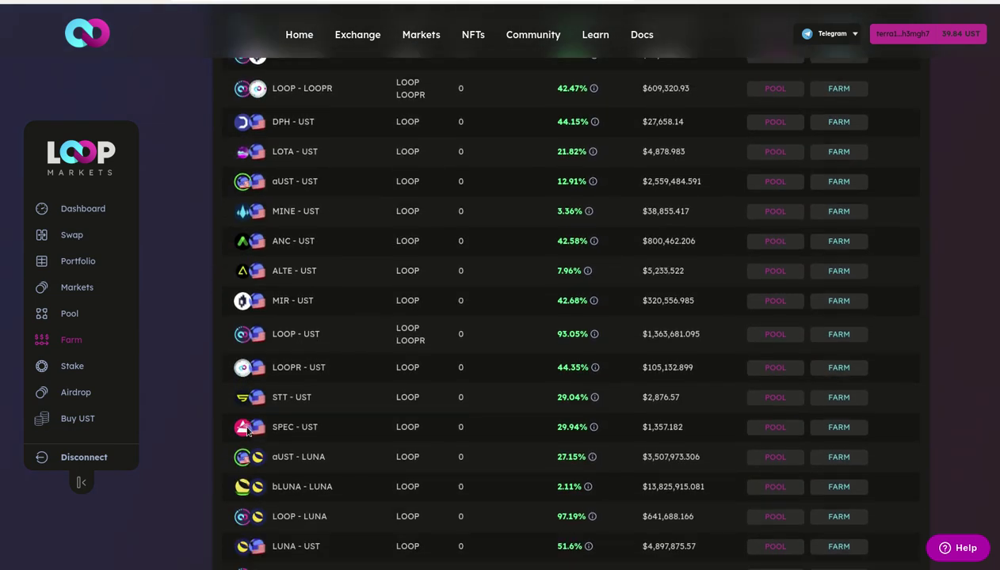
{"action": "scroll", "coordinate": [177, 357], "scroll_direction": "down", "scroll_amount": 1}
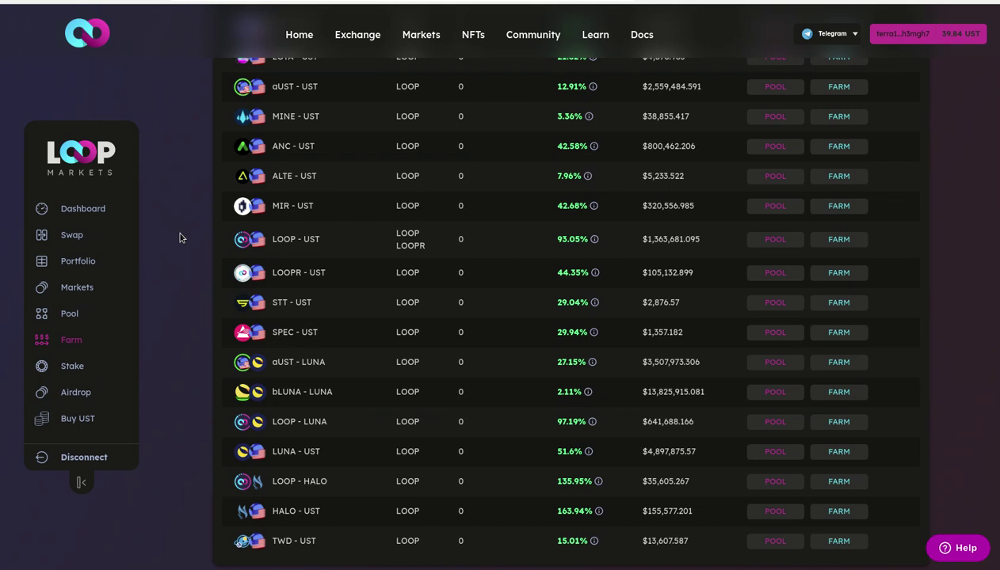
{"action": "key", "text": "ctrl+f"}
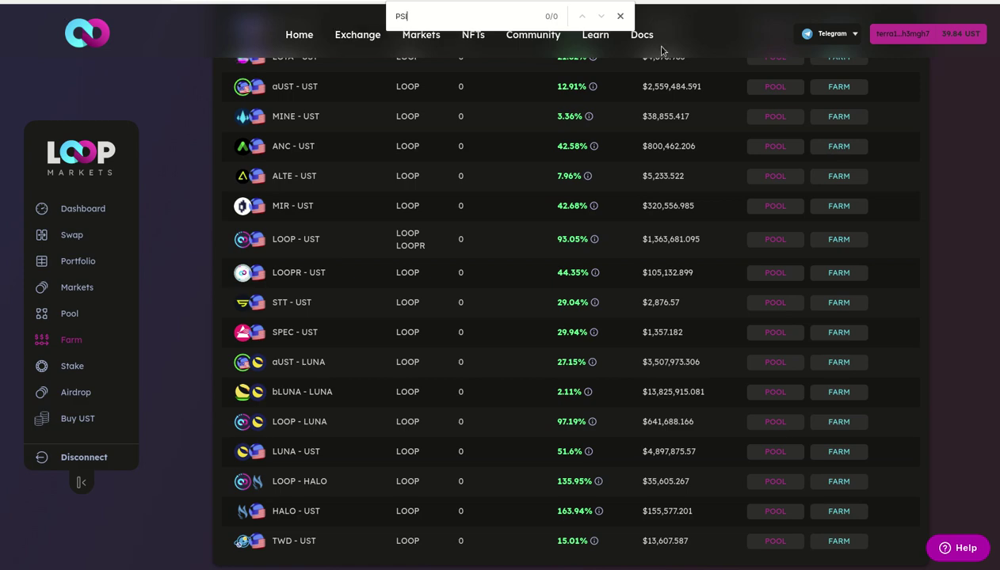
{"action": "key", "text": "Escape"}
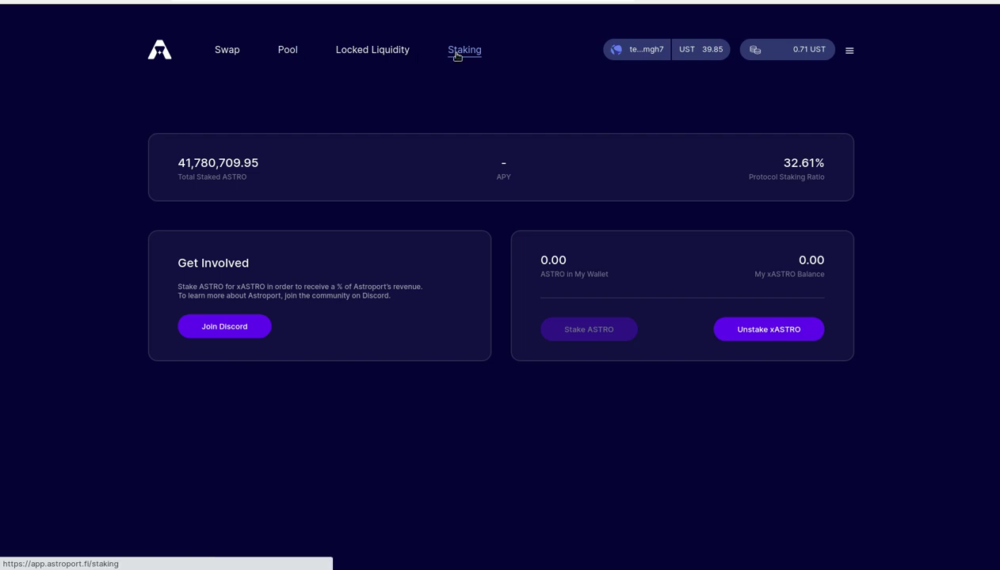
- On Astroport, add the maximum 50.477915 Psi with 2.513993 UST to the Psi - UST pool and confirm the liquidity
{"action": "left_click", "coordinate": [287, 52]}
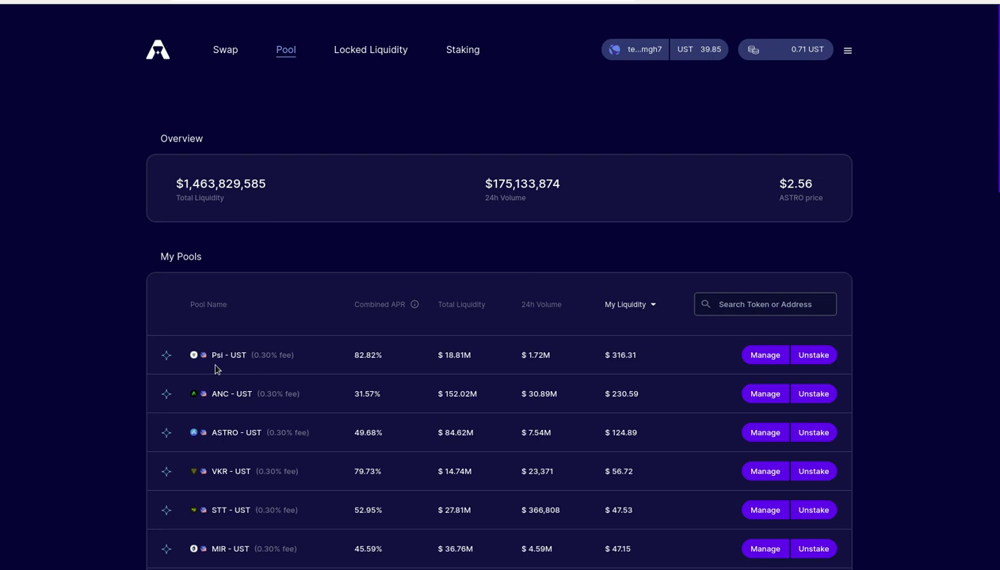
{"action": "left_click", "coordinate": [766, 355]}
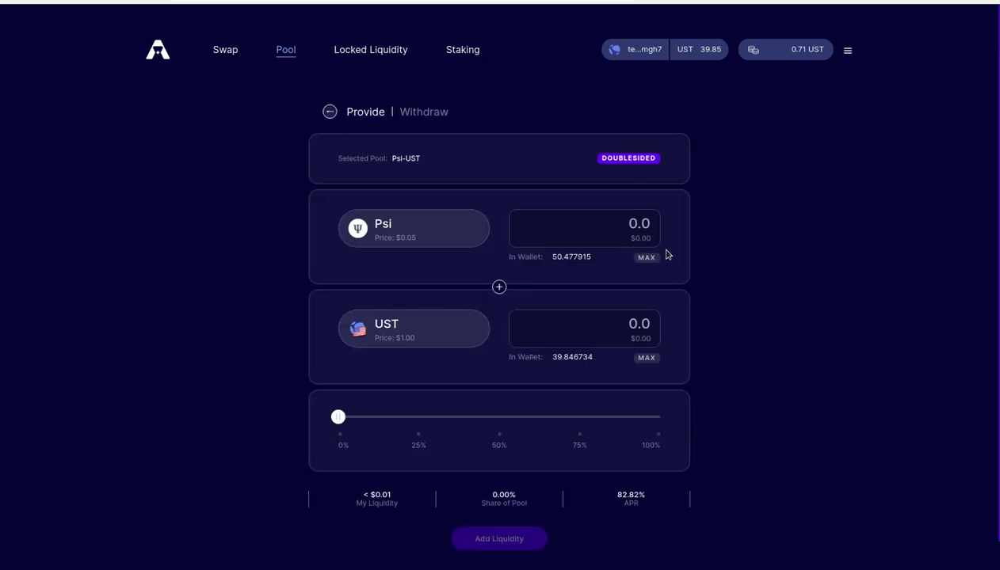
{"action": "left_click", "coordinate": [656, 259]}
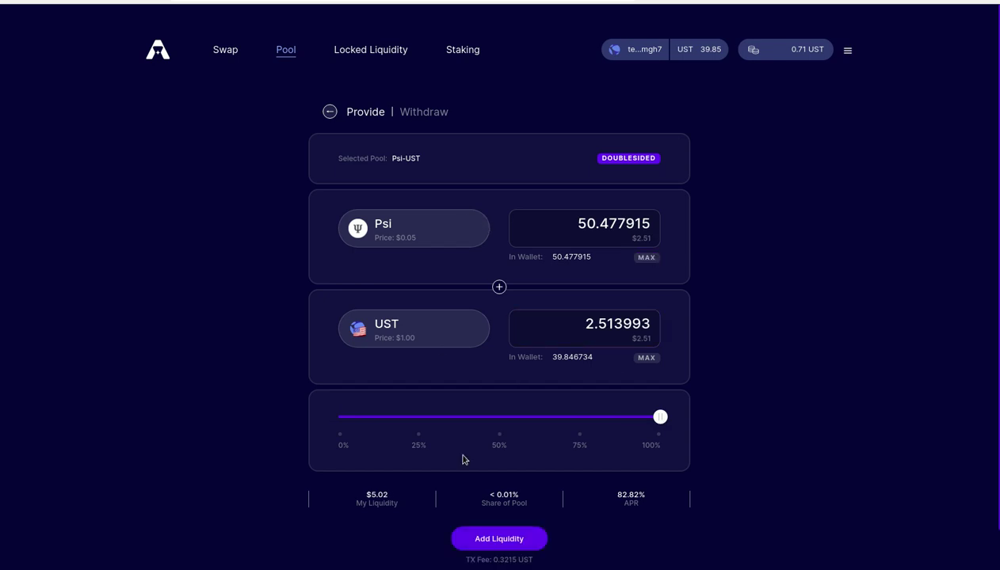
{"action": "left_click", "coordinate": [508, 539]}
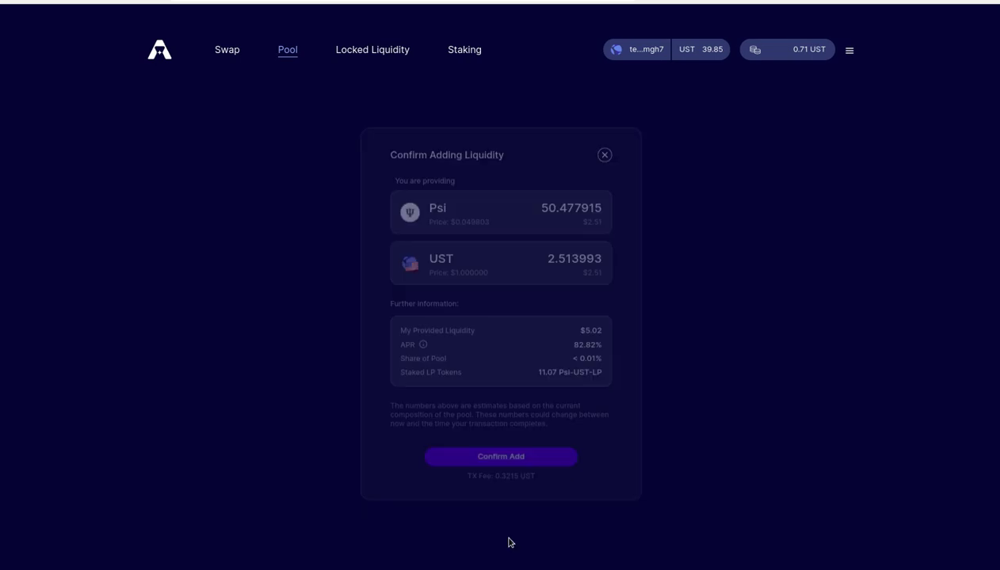
{"action": "left_click", "coordinate": [507, 456]}
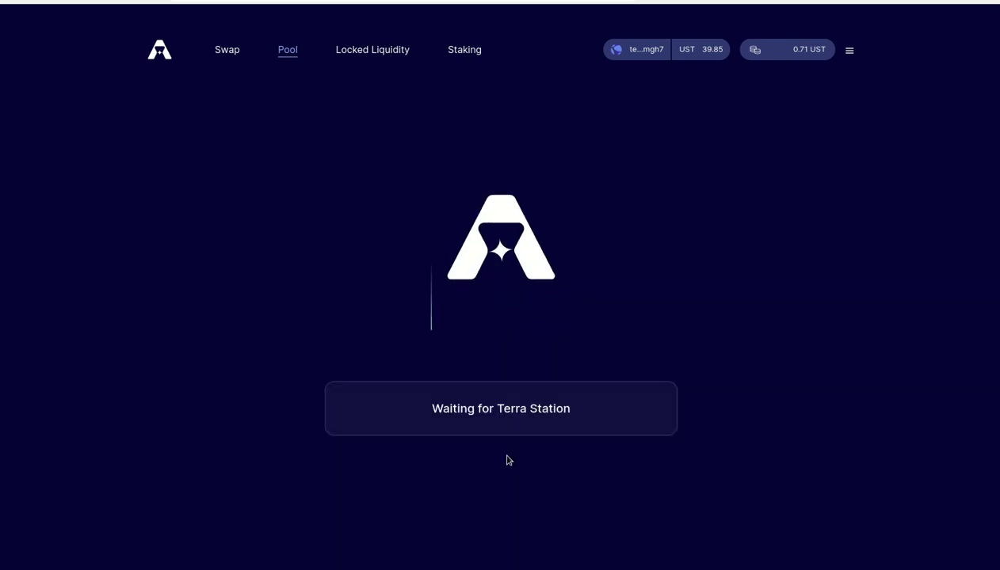
- Sign the Psi-UST liquidity transaction in the mirrored phone's Terra Station wallet and return to Astroport's pool page
{"action": "key", "text": "super"}
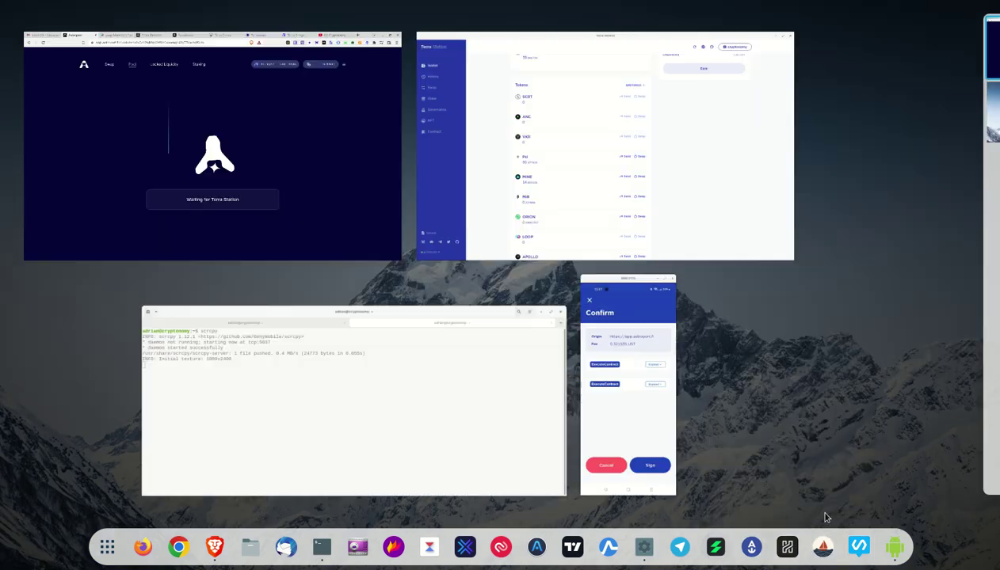
{"action": "left_click", "coordinate": [651, 414]}
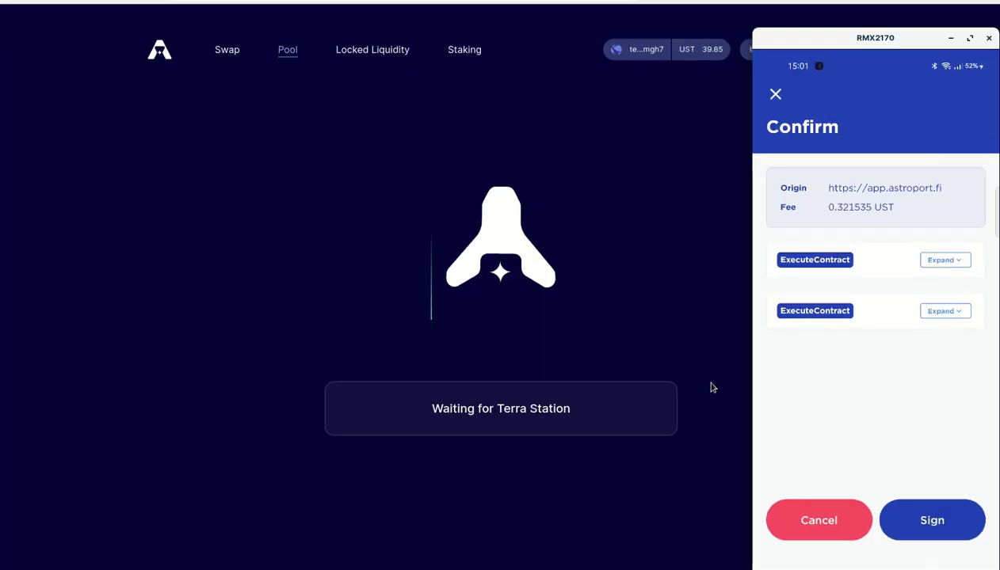
{"action": "left_click", "coordinate": [877, 525]}
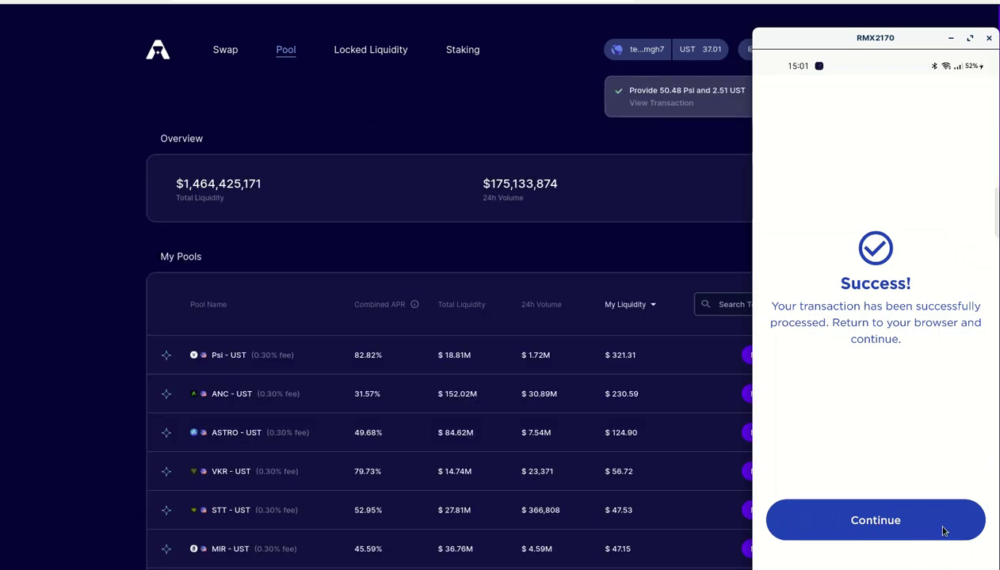
{"action": "left_click", "coordinate": [943, 531]}
{"action": "left_click", "coordinate": [272, 254]}
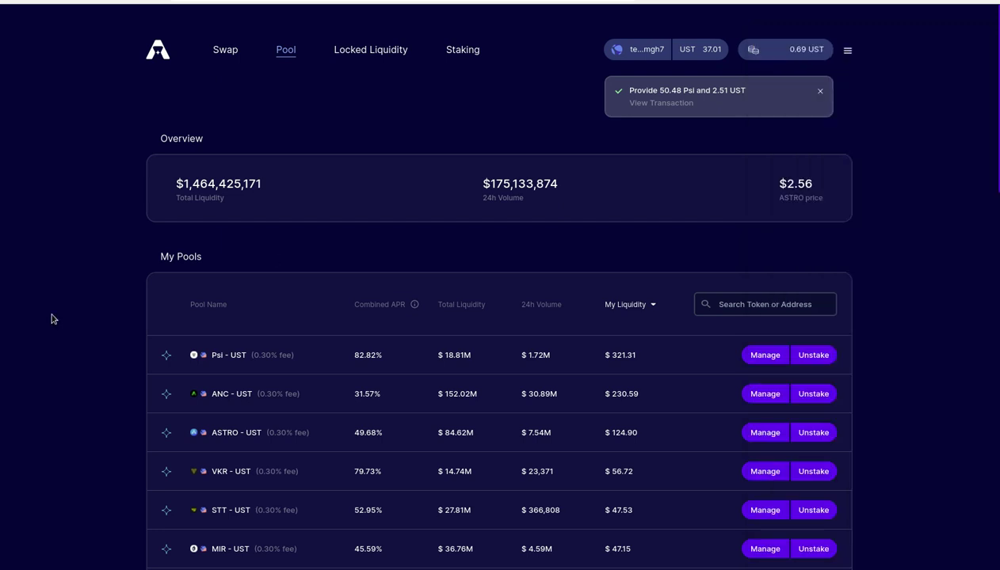
- Review the positions in My Pools and the combined APR breakdown of the Psi - UST pool
{"action": "scroll", "coordinate": [38, 361], "scroll_direction": "down", "scroll_amount": 1}
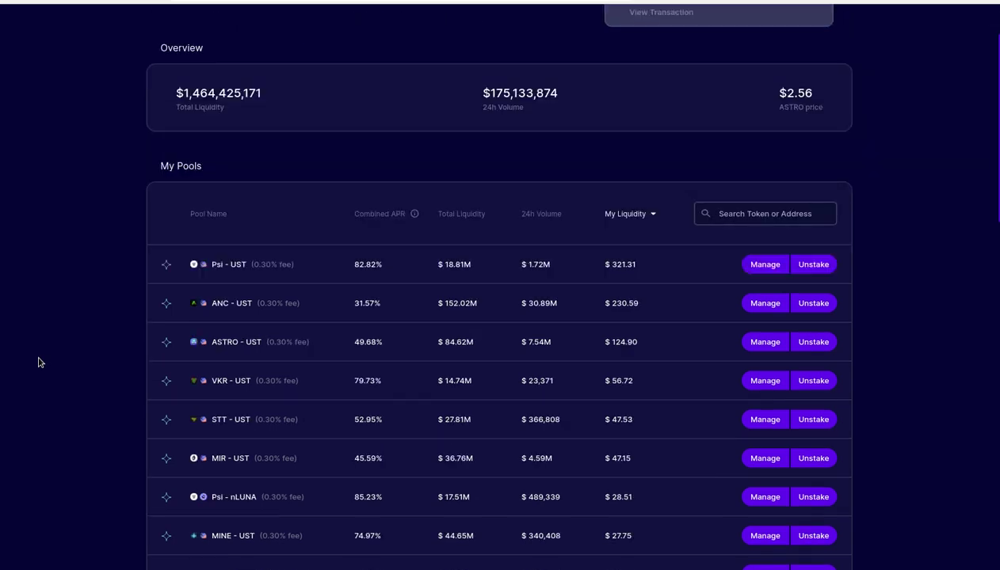
{"action": "scroll", "coordinate": [40, 362], "scroll_direction": "down", "scroll_amount": 1}
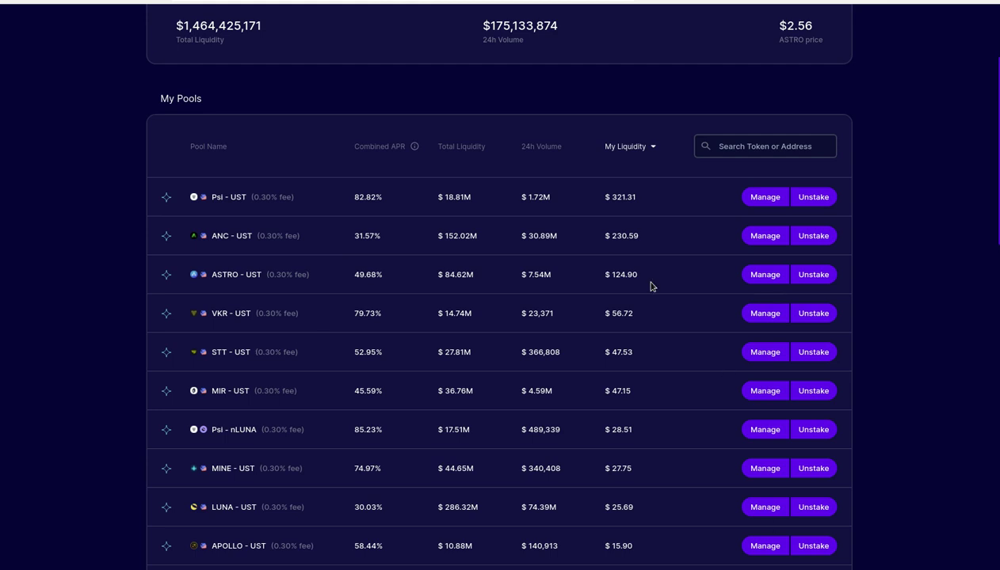
{"action": "mouse_move", "coordinate": [389, 206]}
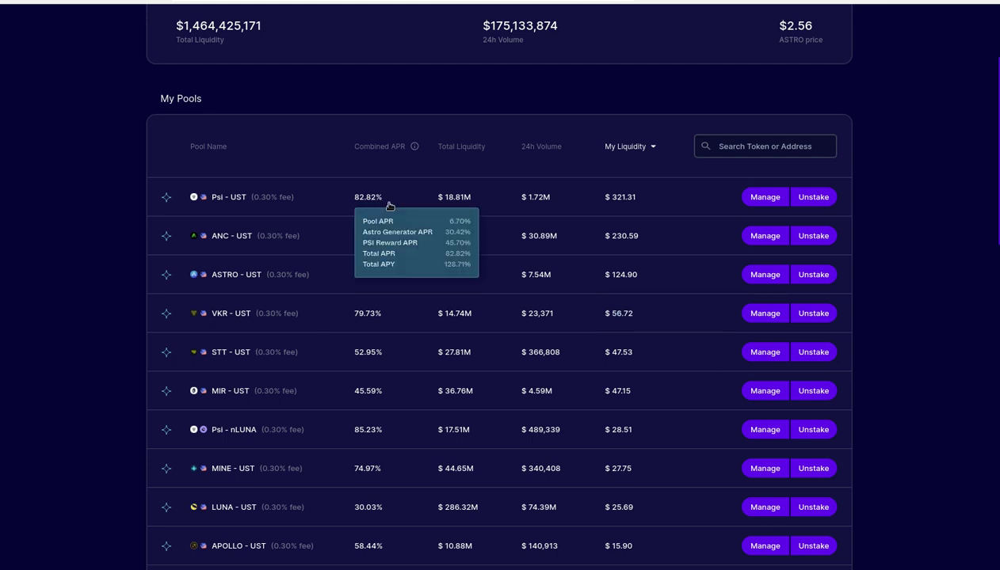
{"action": "mouse_move", "coordinate": [408, 155]}
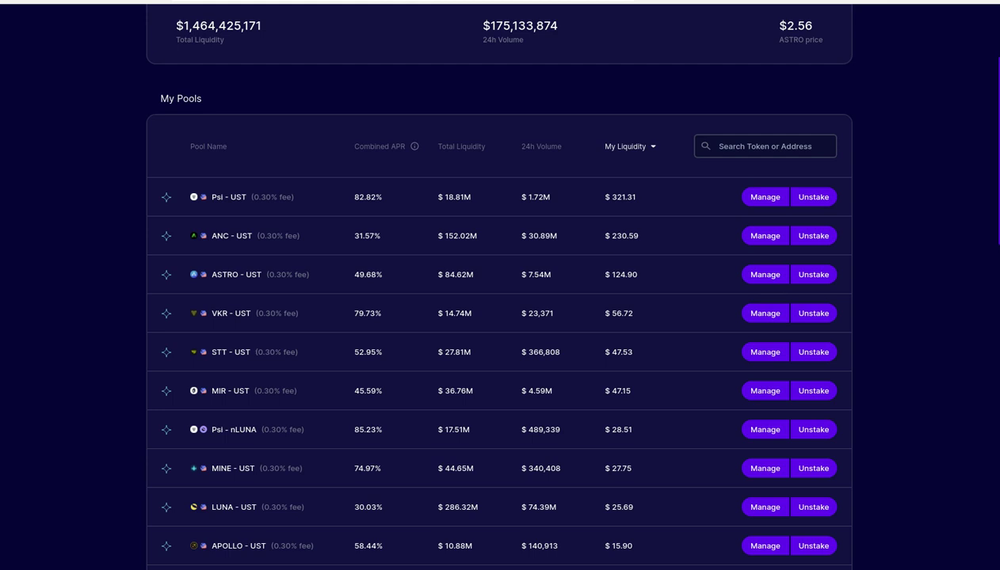
{"action": "left_click", "coordinate": [762, 1]}
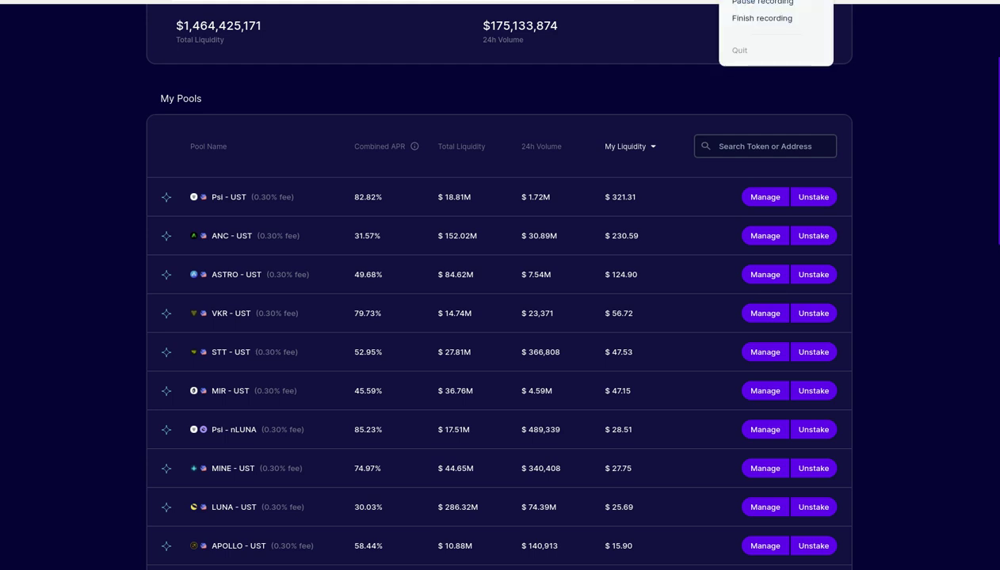